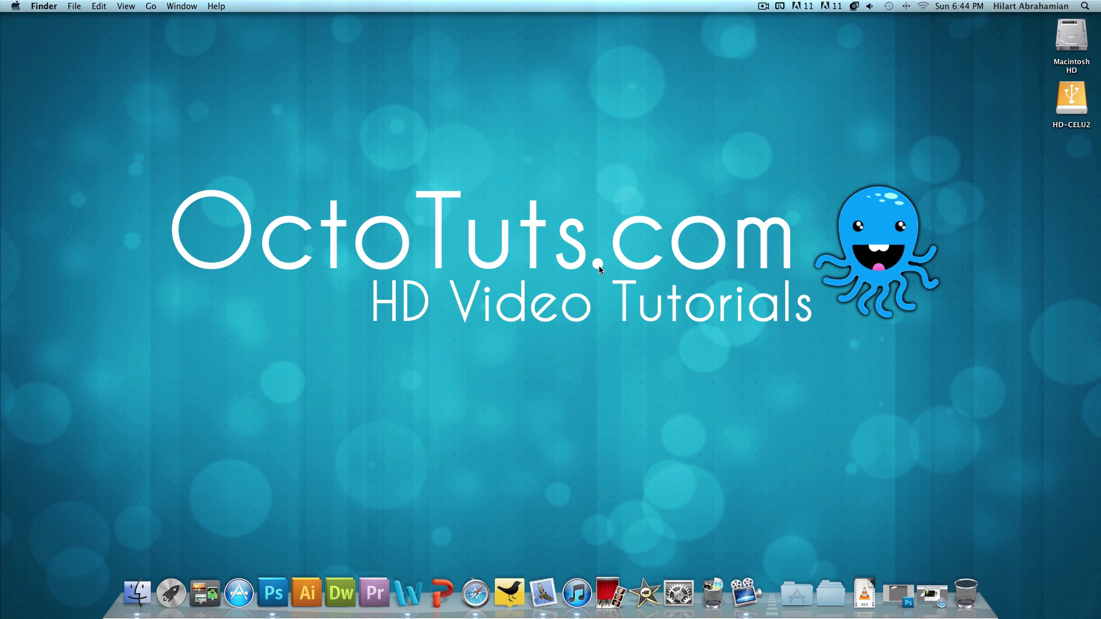
Step: Return to the YouTube channel page in Safari and switch it to the new channels design
click(932, 593)
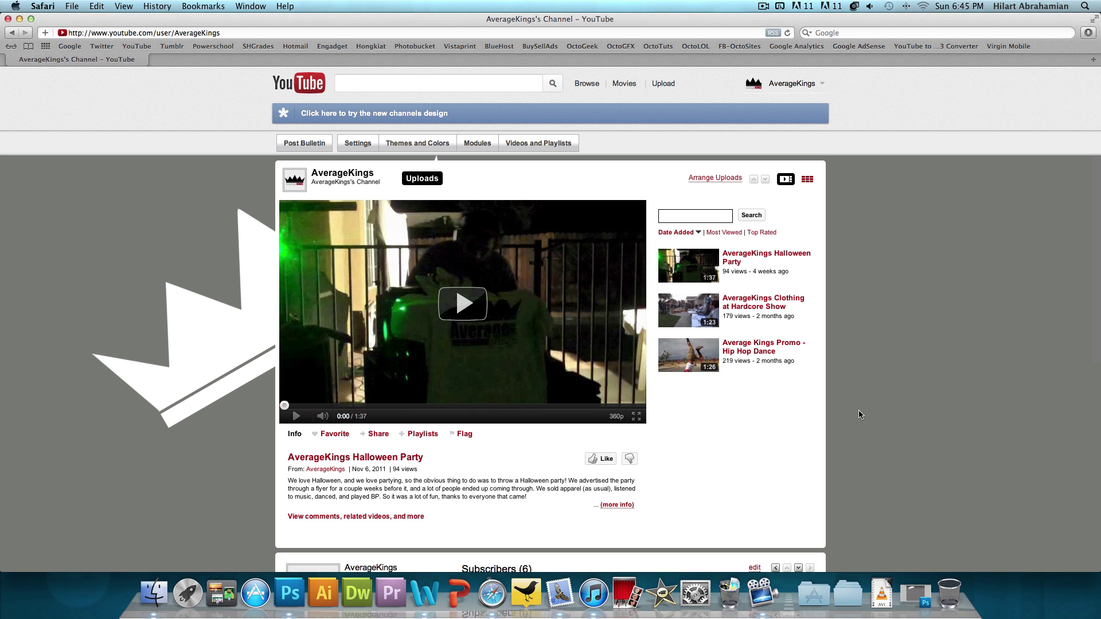
scroll(883, 404, down, 10)
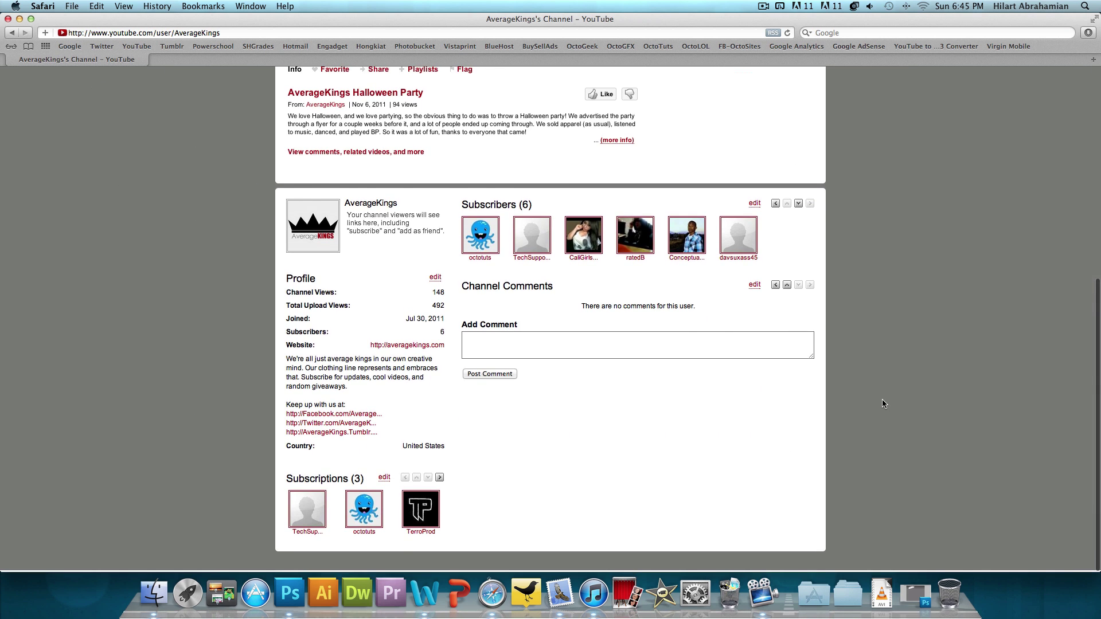
scroll(883, 403, up, 10)
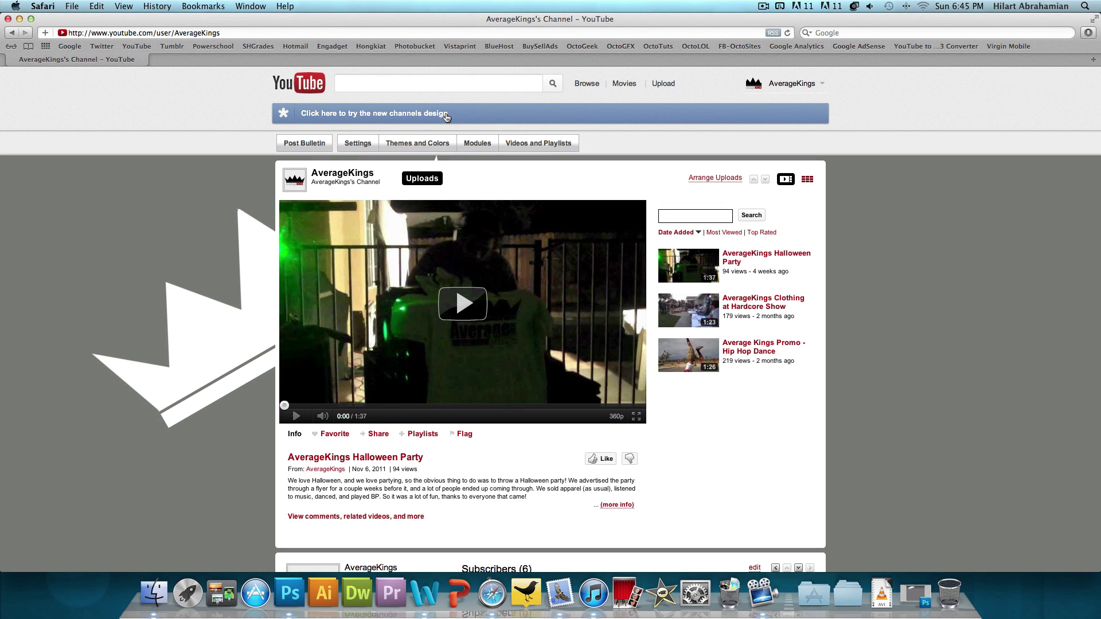
click(442, 115)
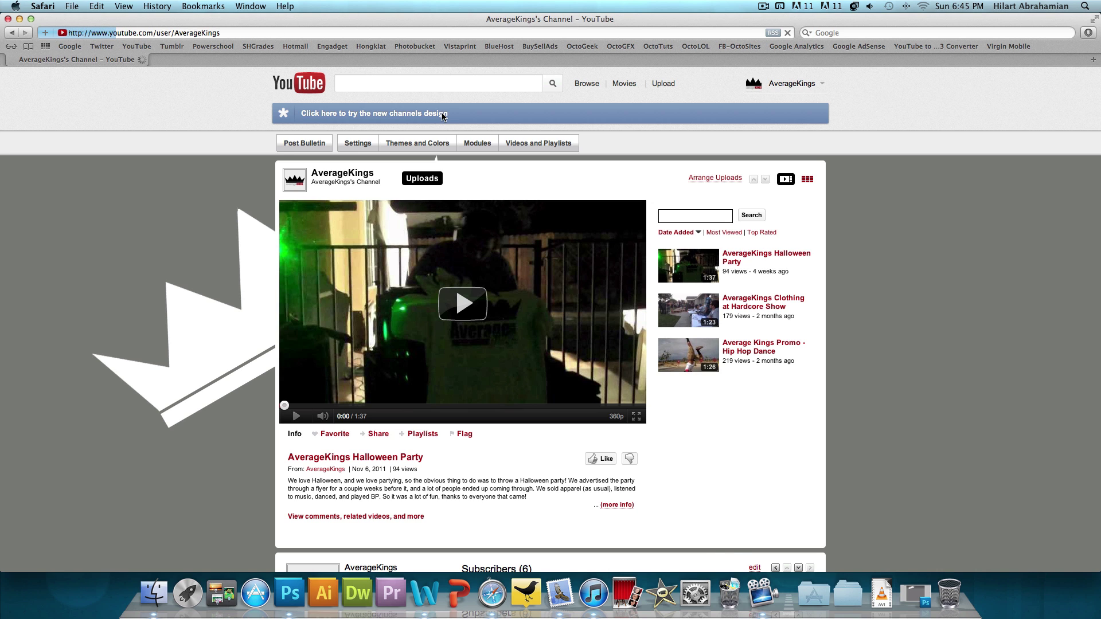
Step: Pause the channel's featured video at 0:00
click(293, 423)
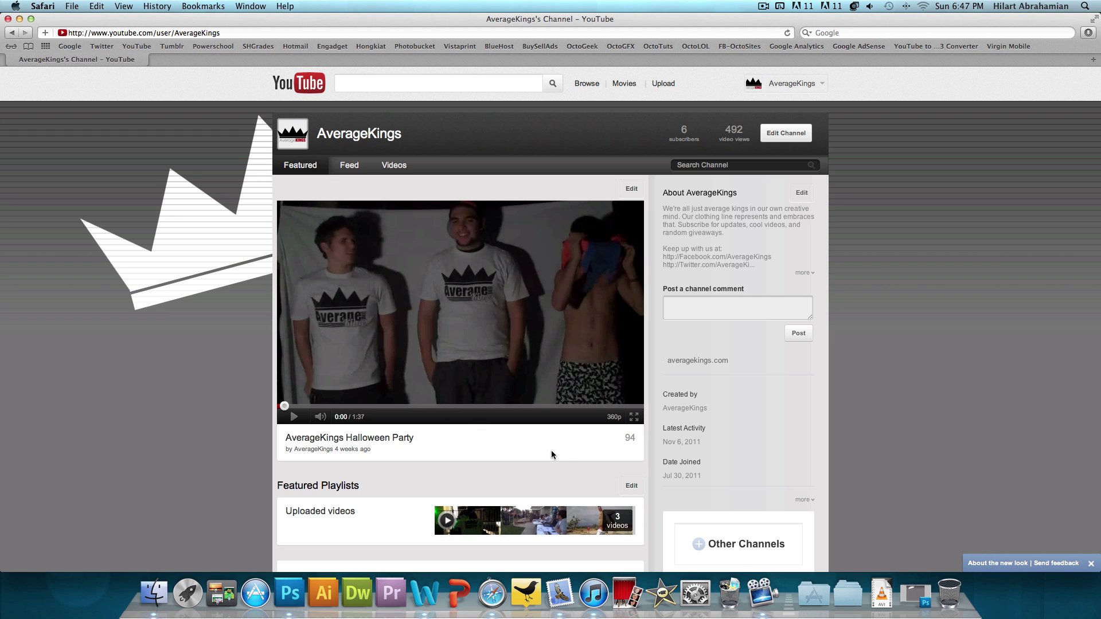
Step: Back in Photoshop, create a new white document, Untitled-2, 970 × 1700 pixels at 100 pixels/inch
click(917, 596)
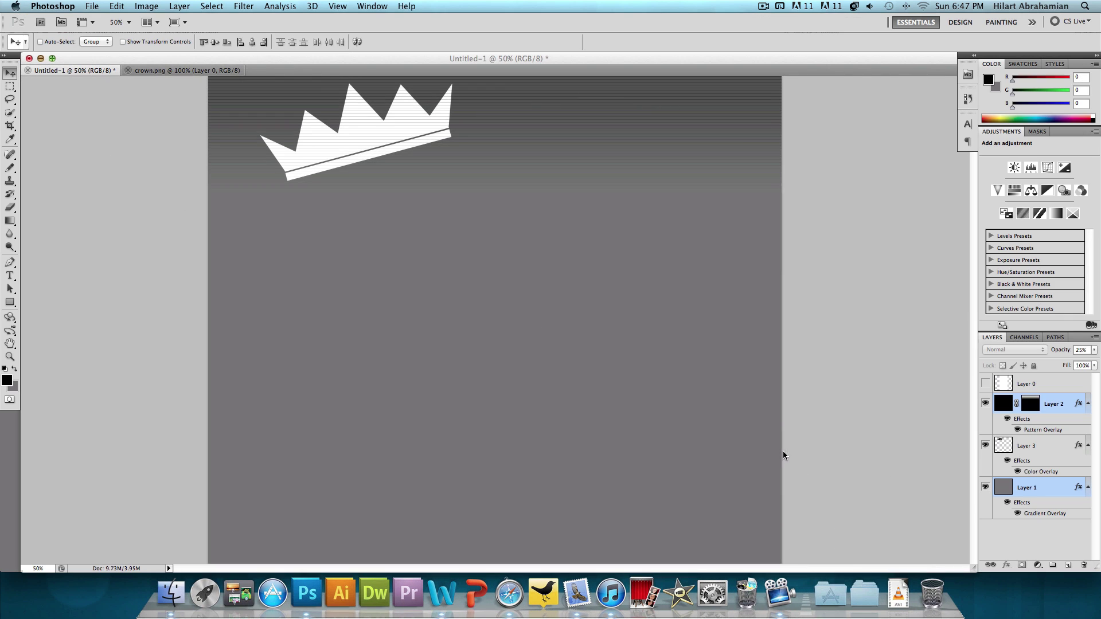
click(90, 6)
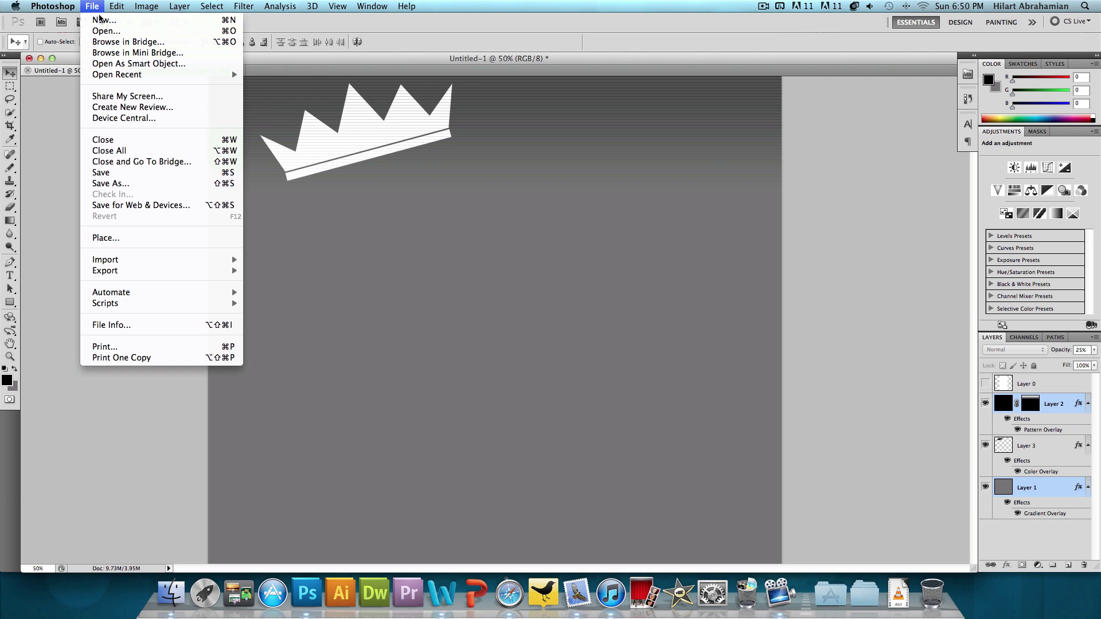
click(103, 17)
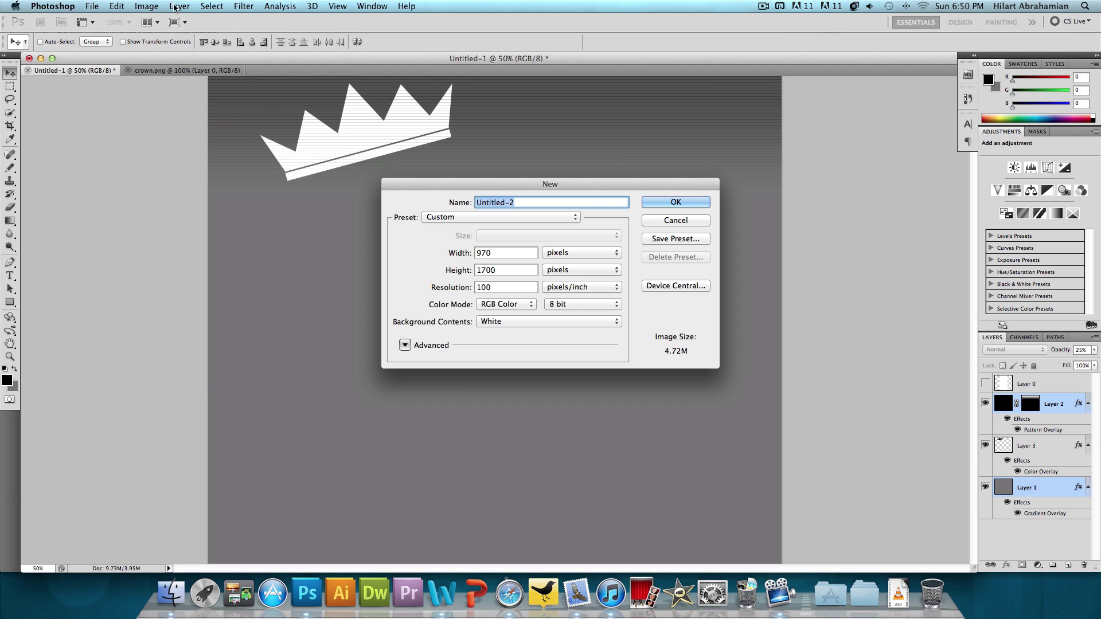
click(528, 253)
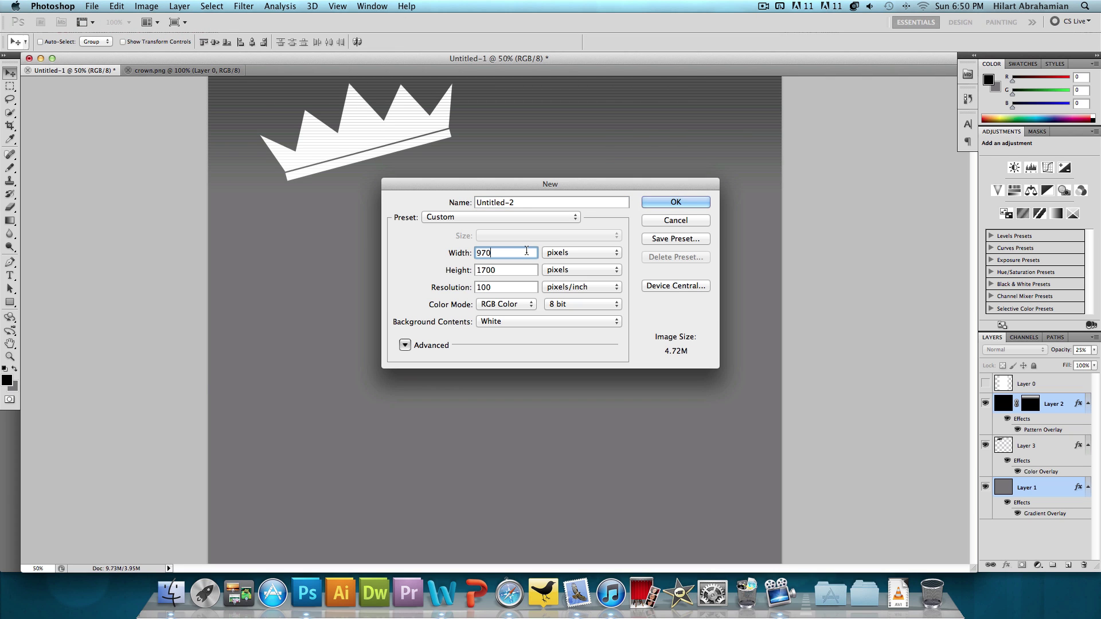
drag(524, 252, 474, 254)
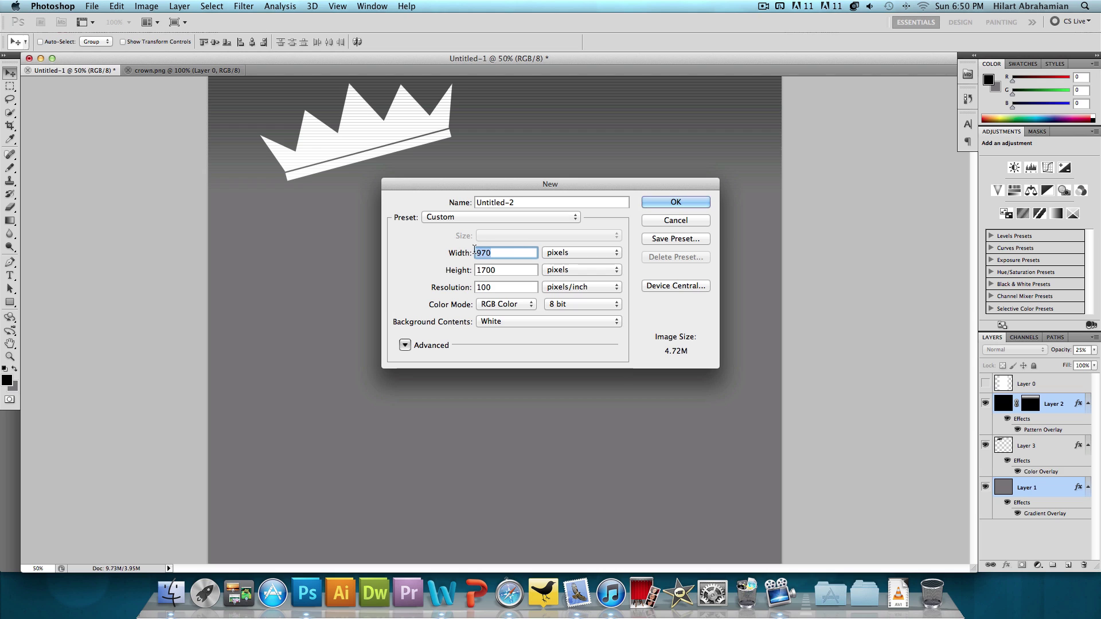
click(507, 268)
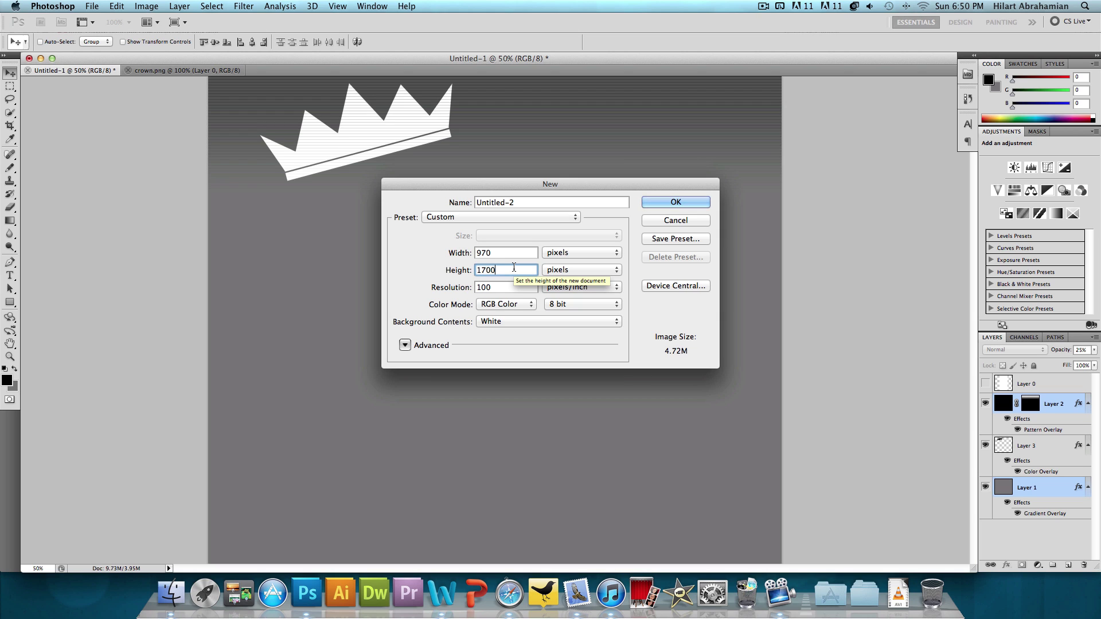
double_click(509, 268)
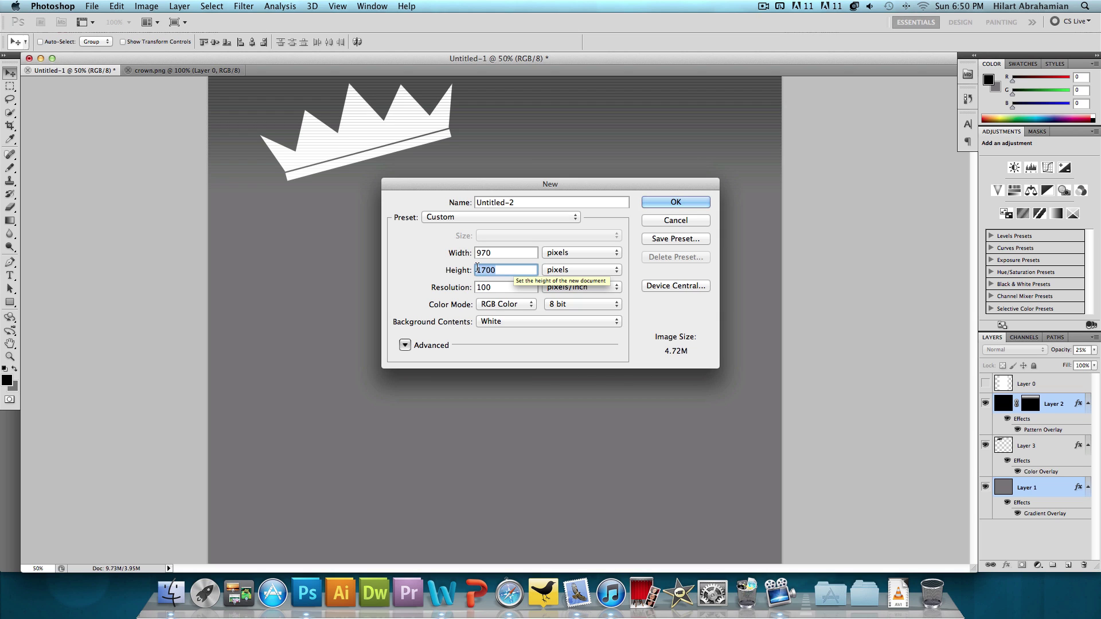
click(508, 268)
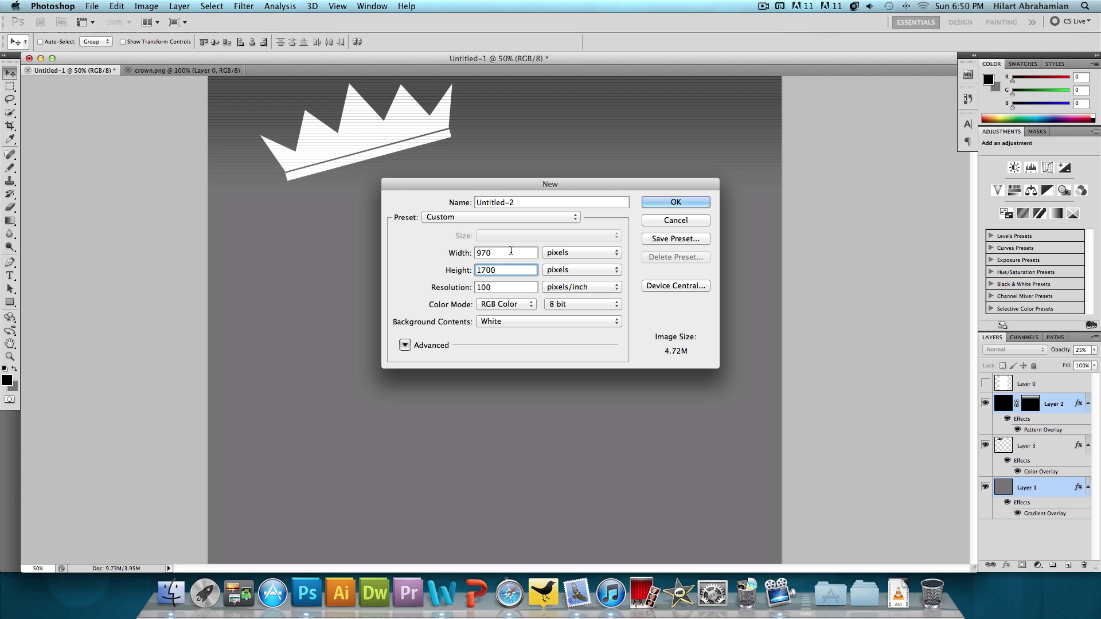
double_click(511, 252)
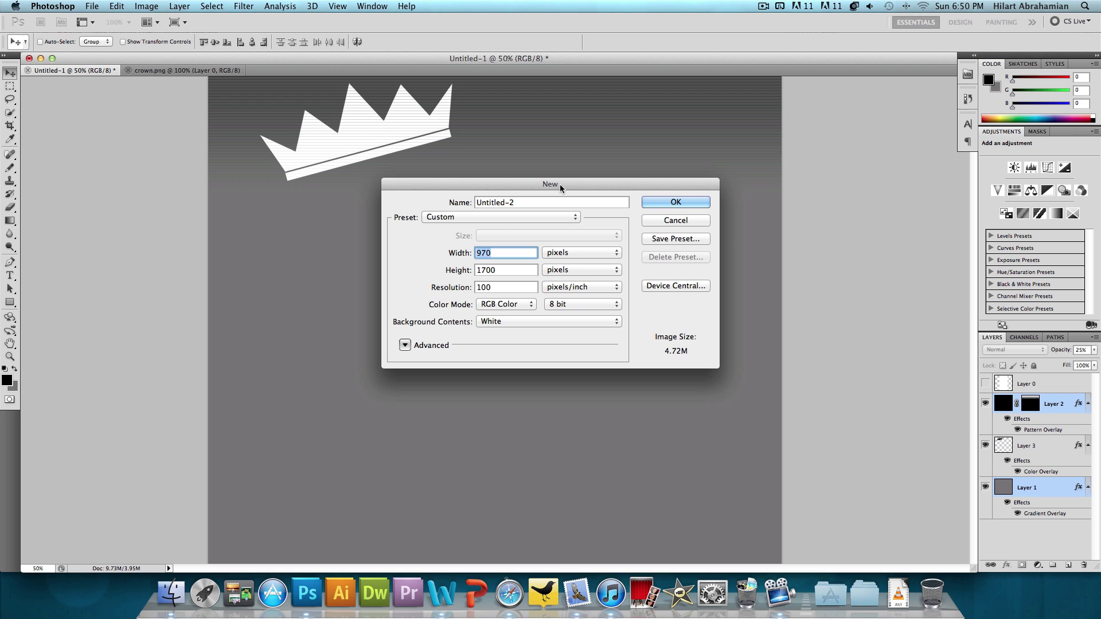
click(672, 203)
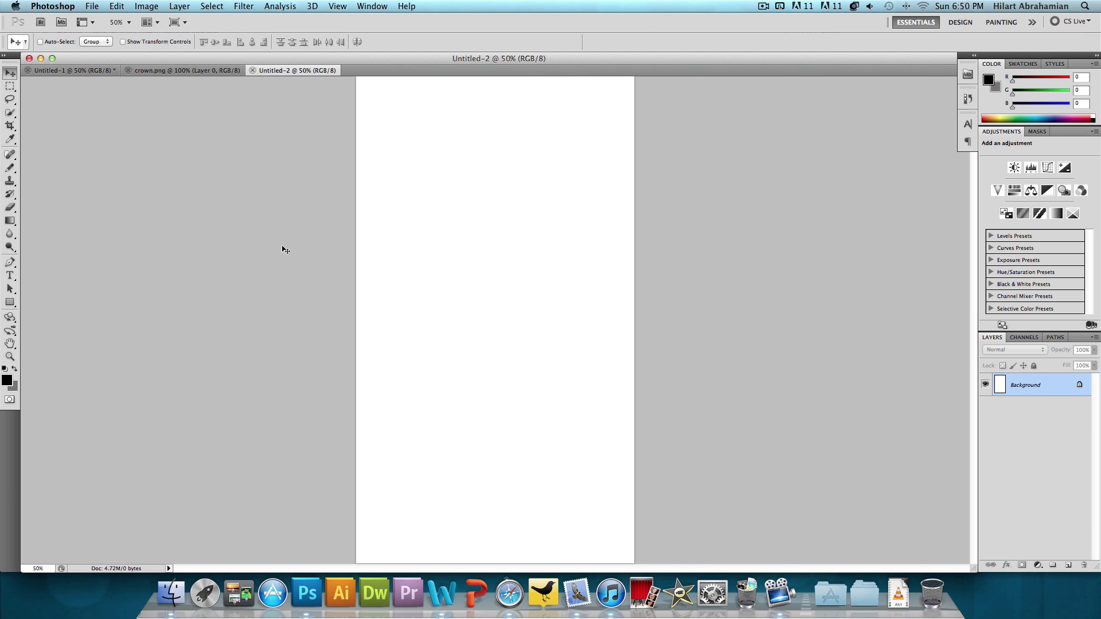
key(super+Tab)
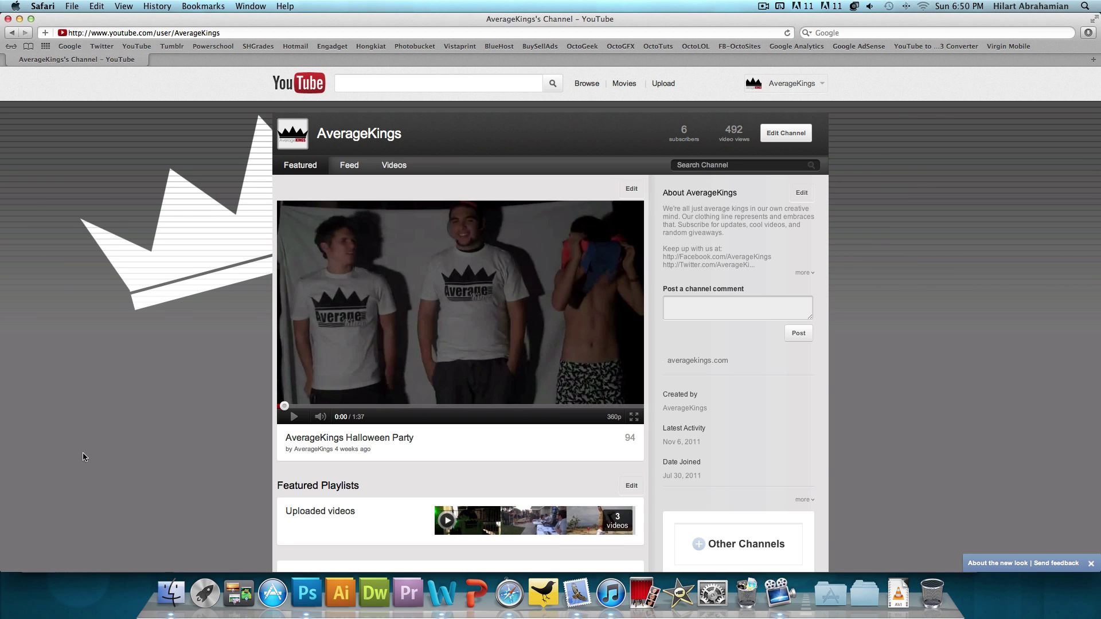
scroll(555, 246, down, 5)
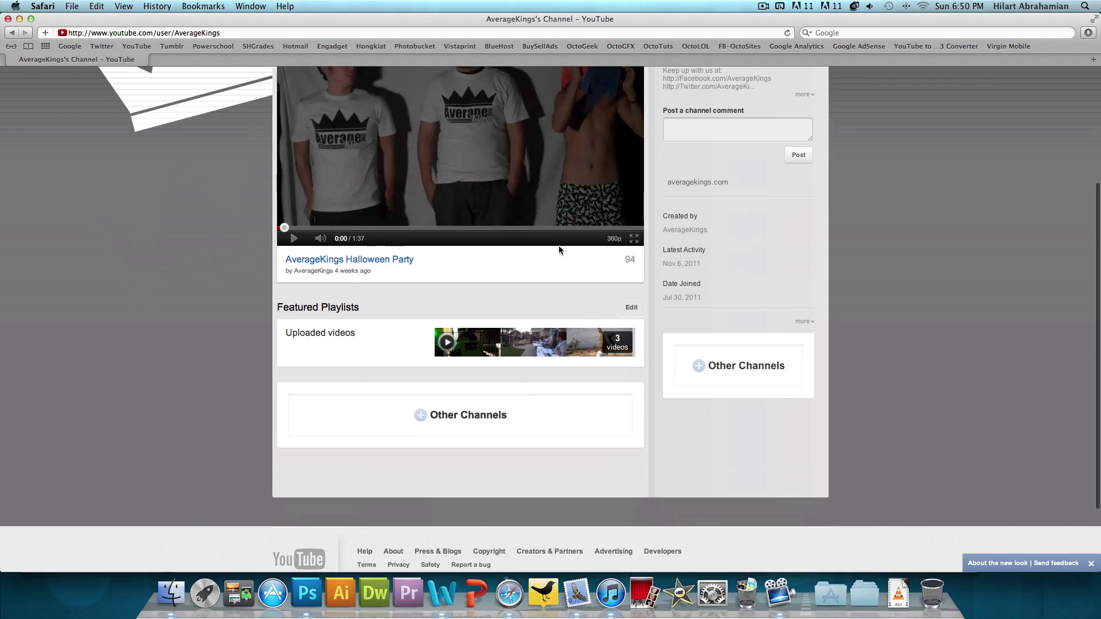
scroll(558, 246, up, 4)
scroll(560, 250, up, 2)
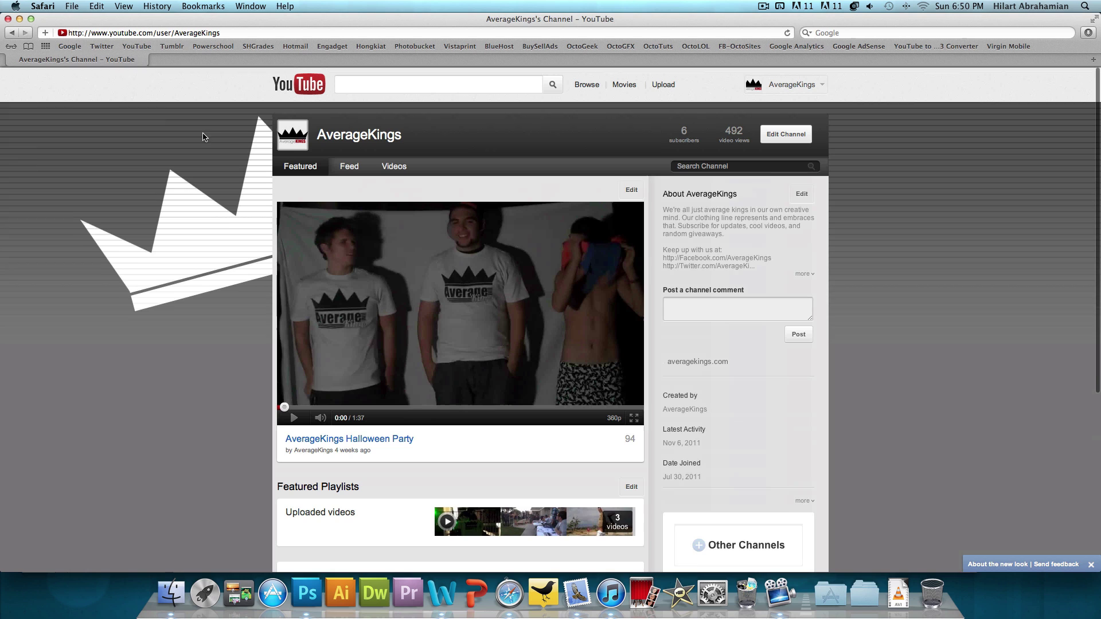
click(307, 592)
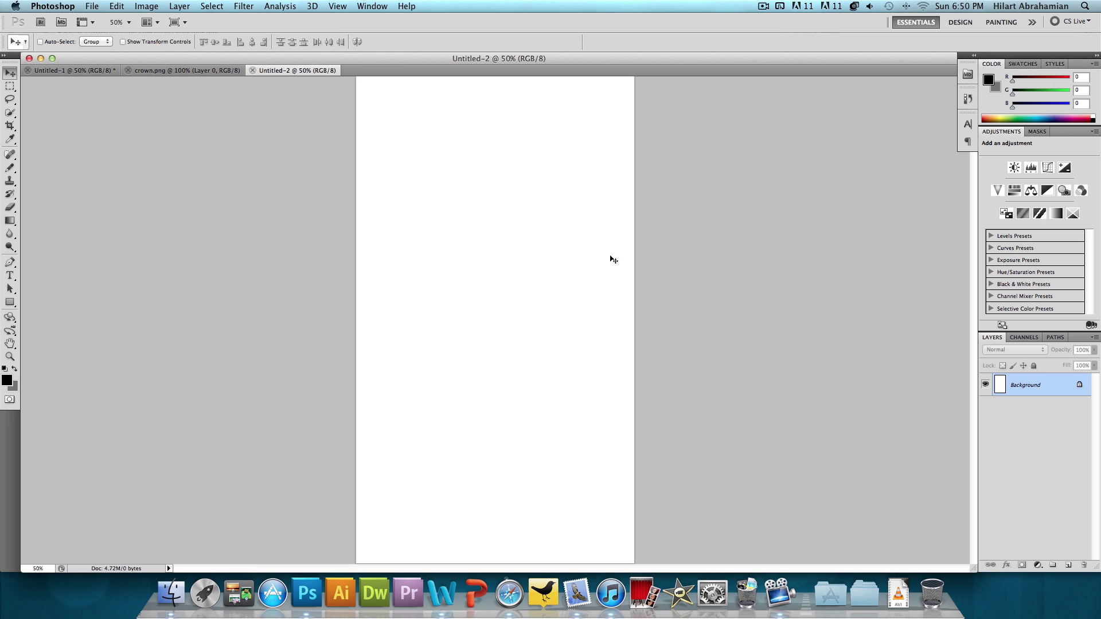
Step: Convert the Background to Layer 0 and widen the canvas to 2000 pixels
double_click(1054, 390)
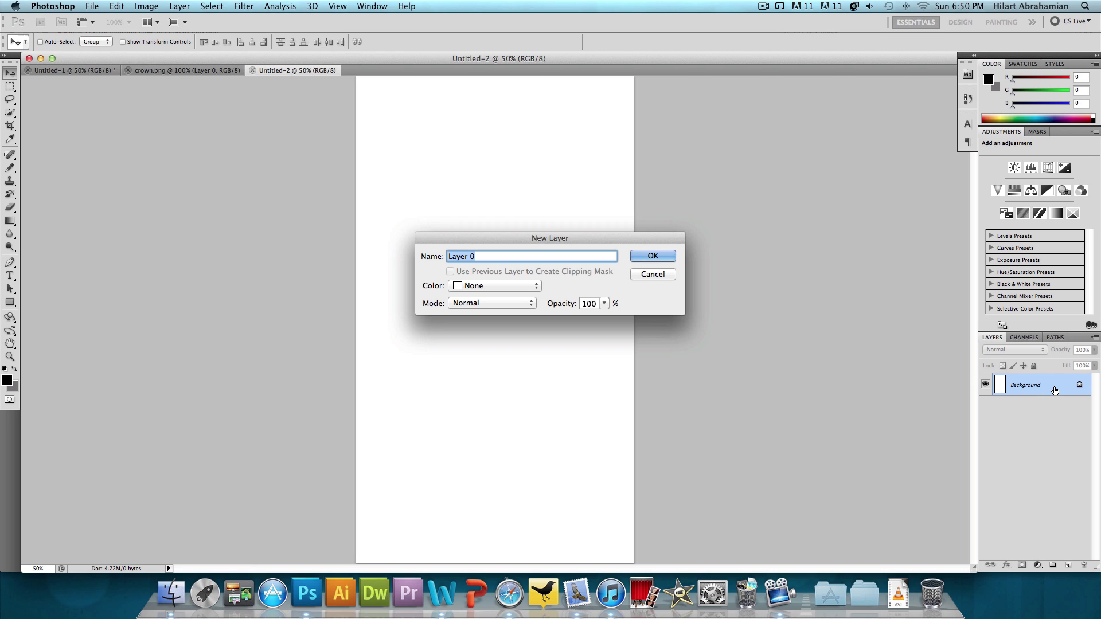
click(653, 256)
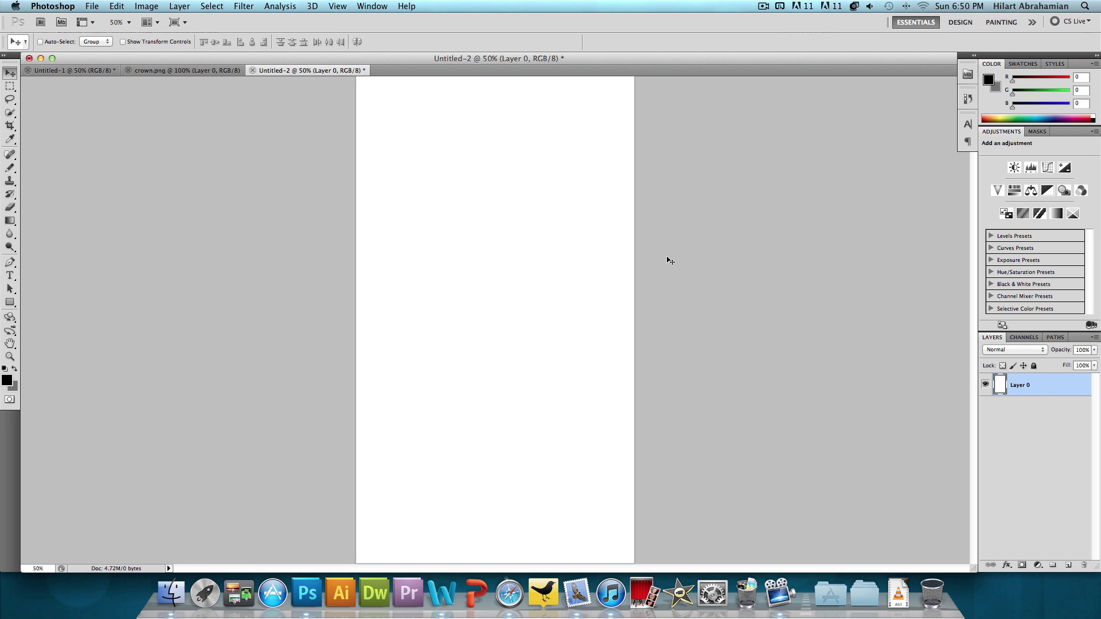
click(147, 6)
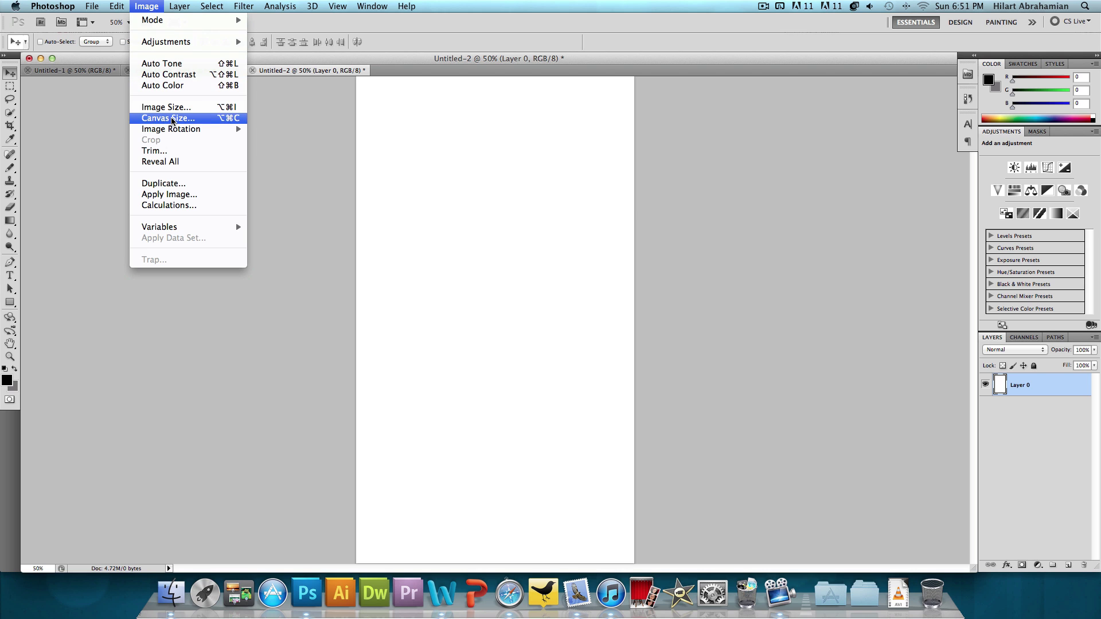
click(170, 116)
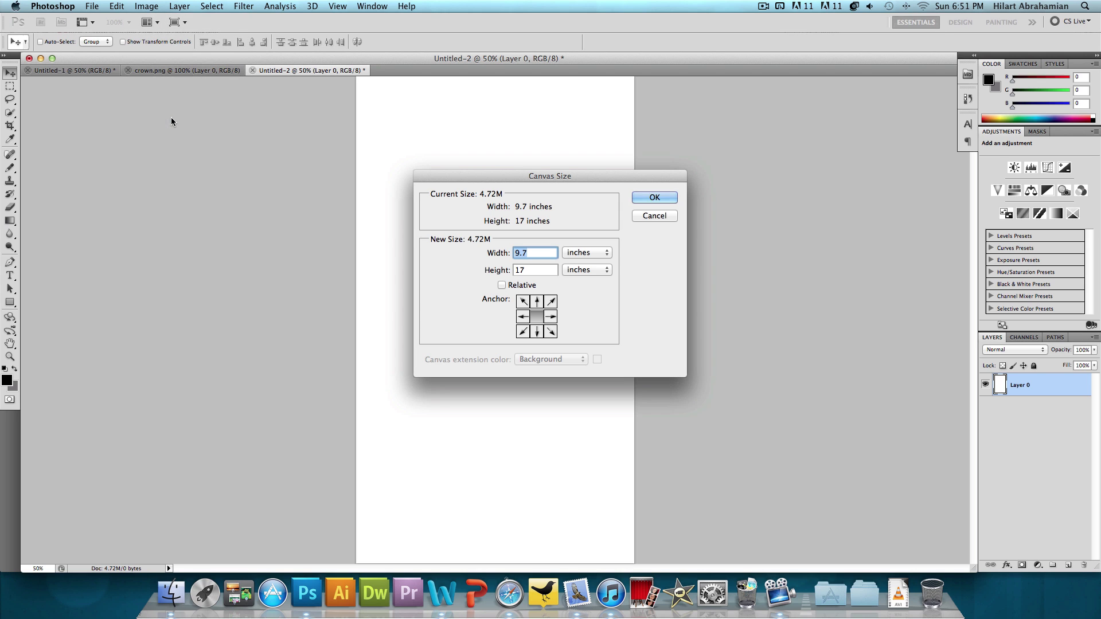
click(584, 252)
click(578, 243)
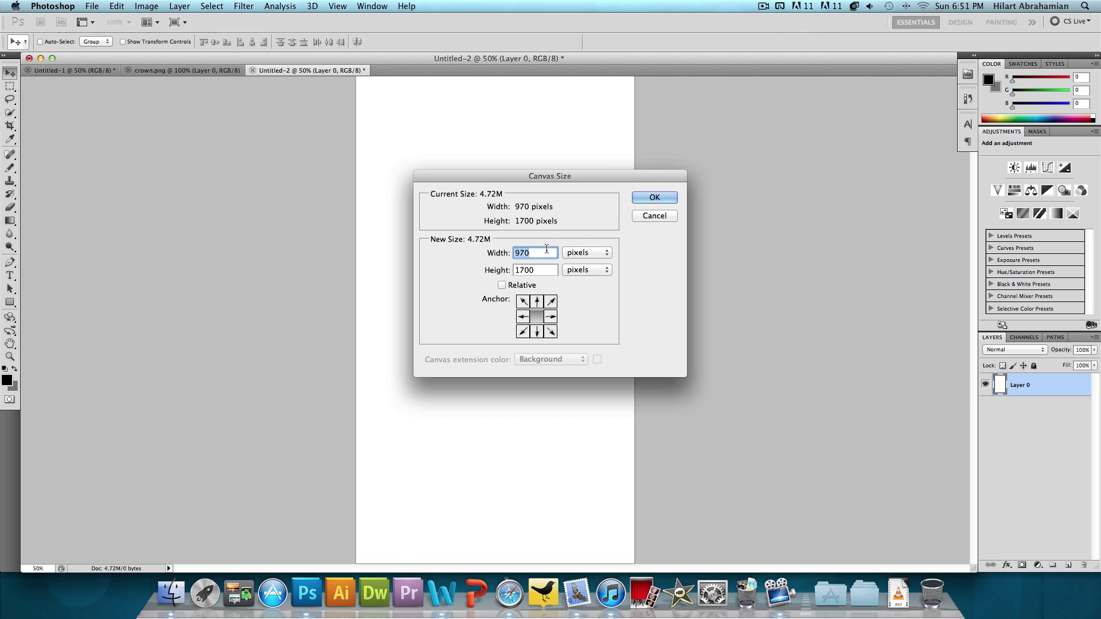
text(1700)
key(BackSpace)
key(BackSpace)
key(BackSpace)
key(BackSpace)
text(2000)
click(643, 196)
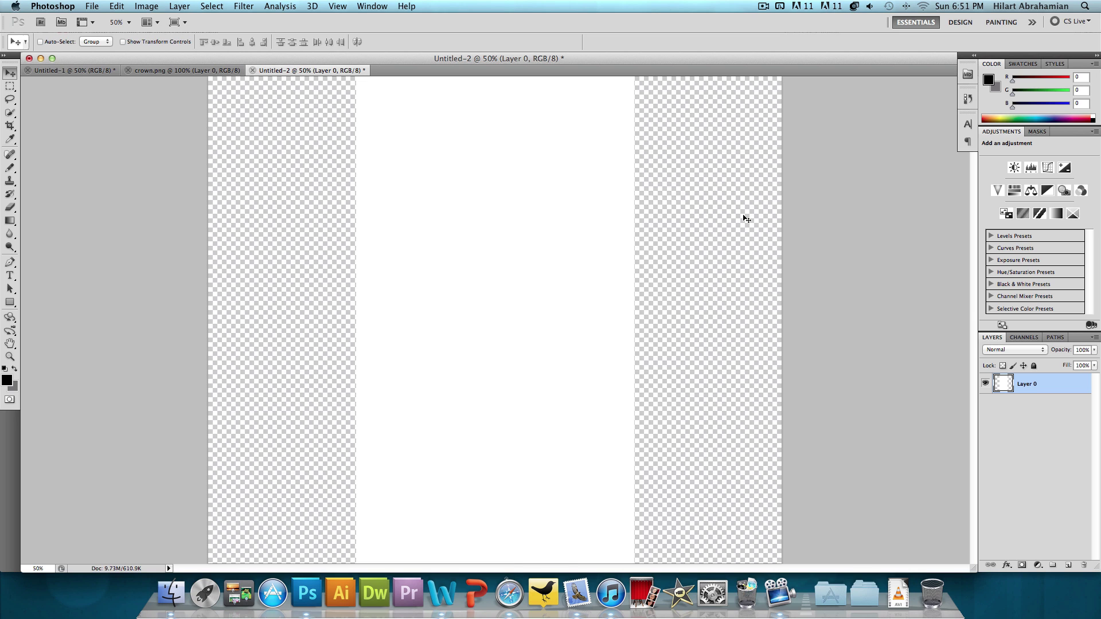
Step: Add Layer 1 beneath Layer 0, fill it black with the Paint Bucket, and open its Layer Style
key(super+shift+n)
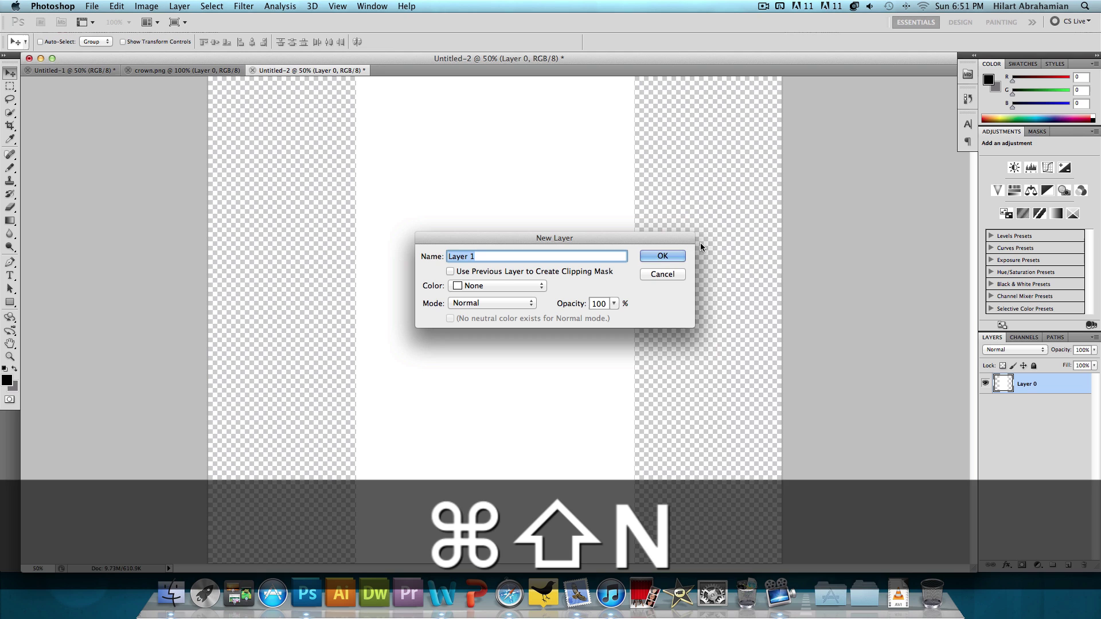
click(677, 258)
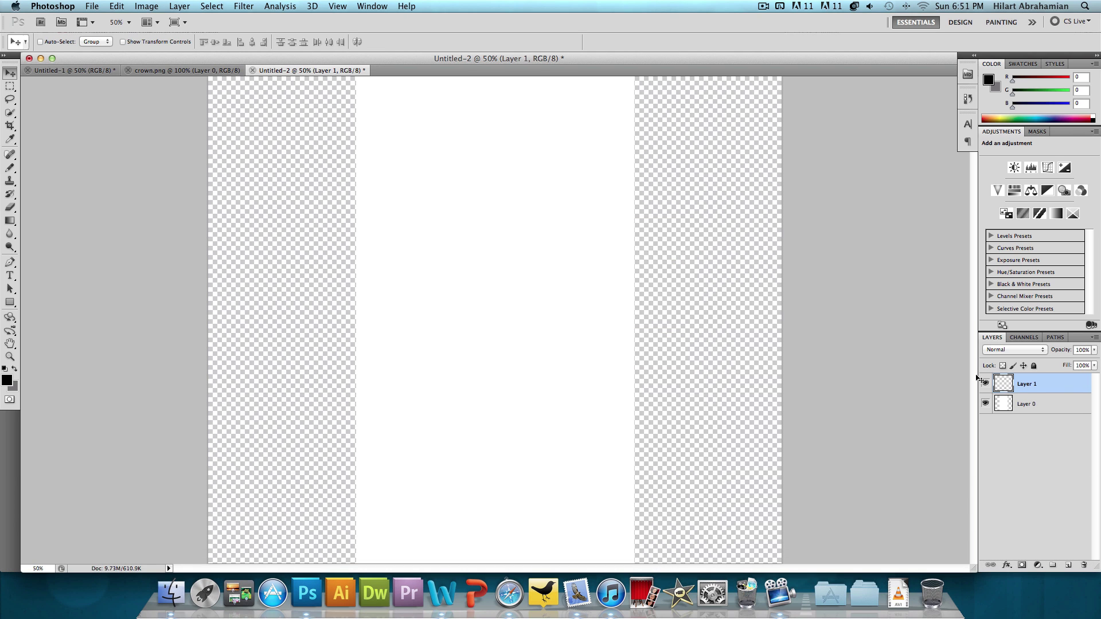
drag(1058, 389, 1052, 416)
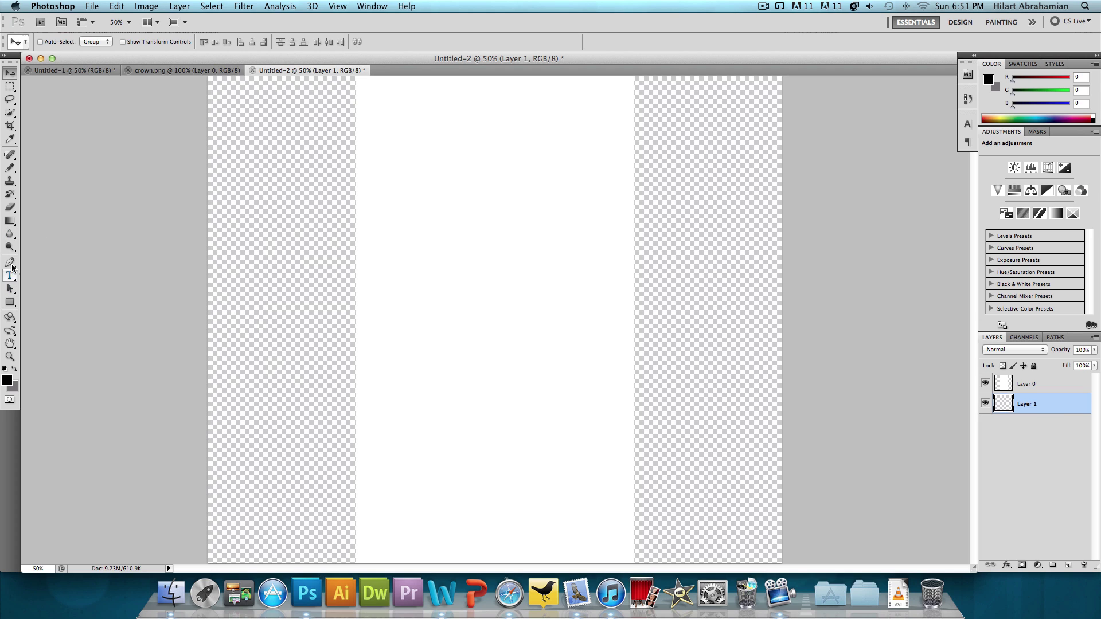
drag(10, 220, 71, 229)
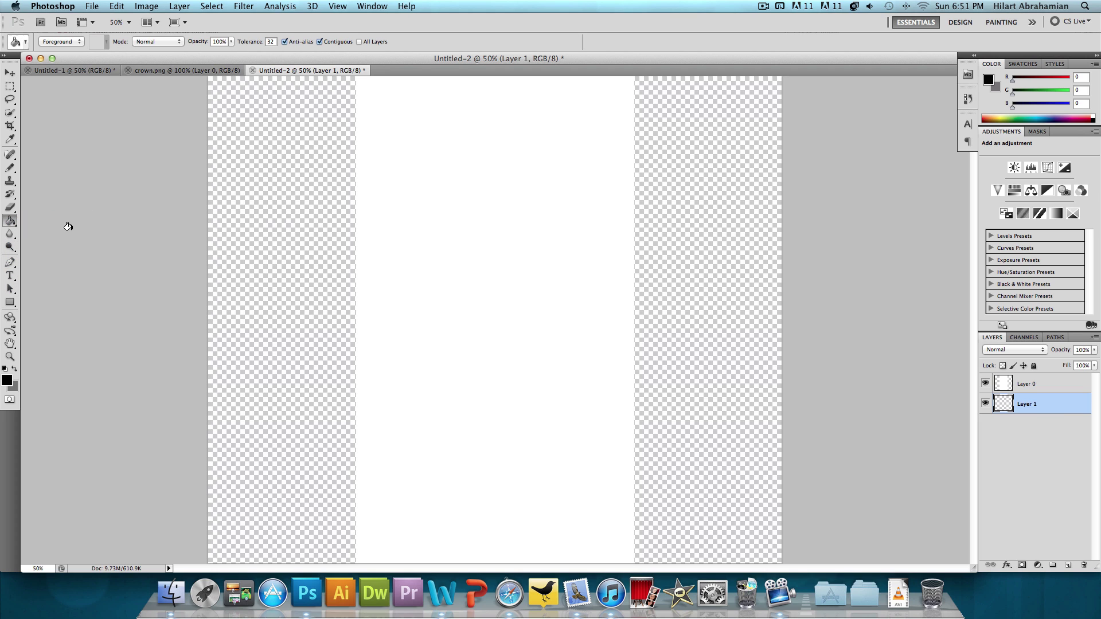
click(286, 220)
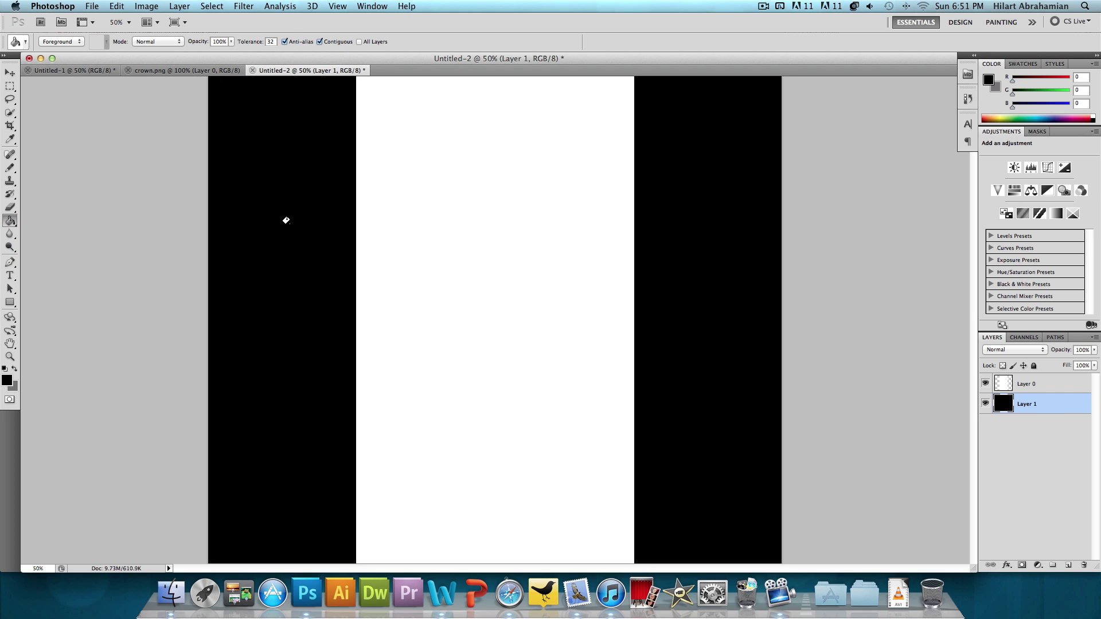
double_click(1062, 404)
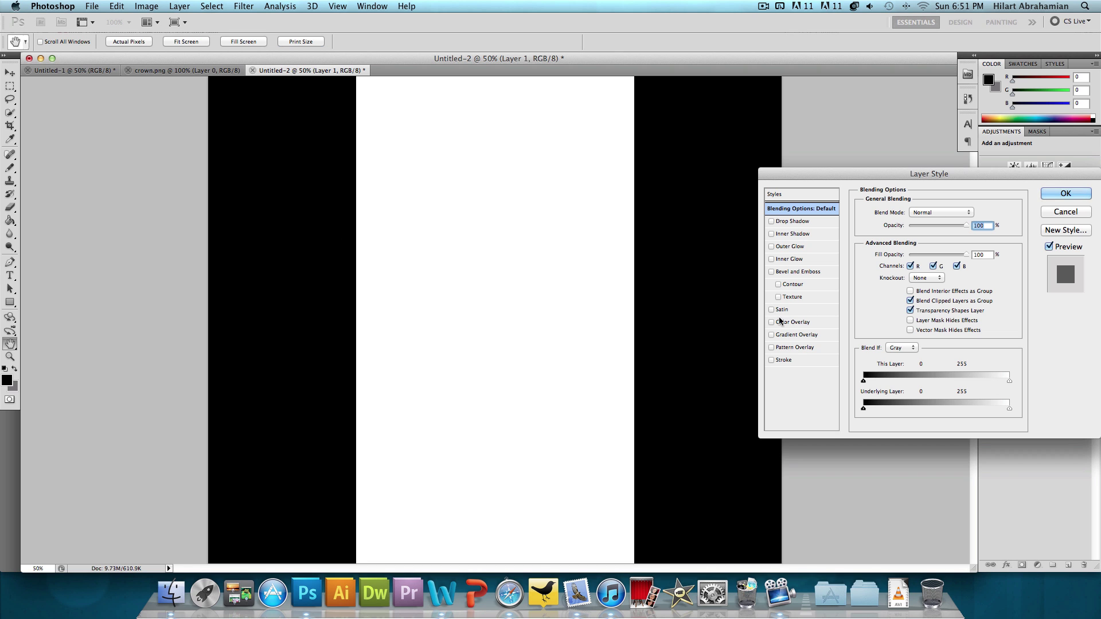
Step: Enable Gradient Overlay on Layer 1 and set the left gradient stop to grey 767676
click(785, 336)
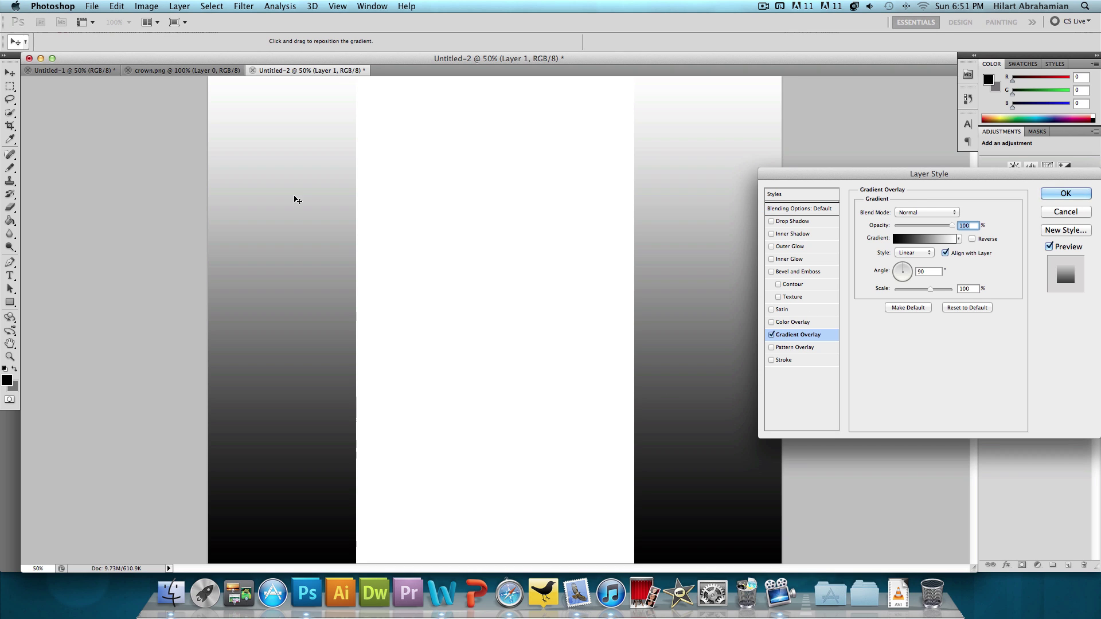
click(916, 241)
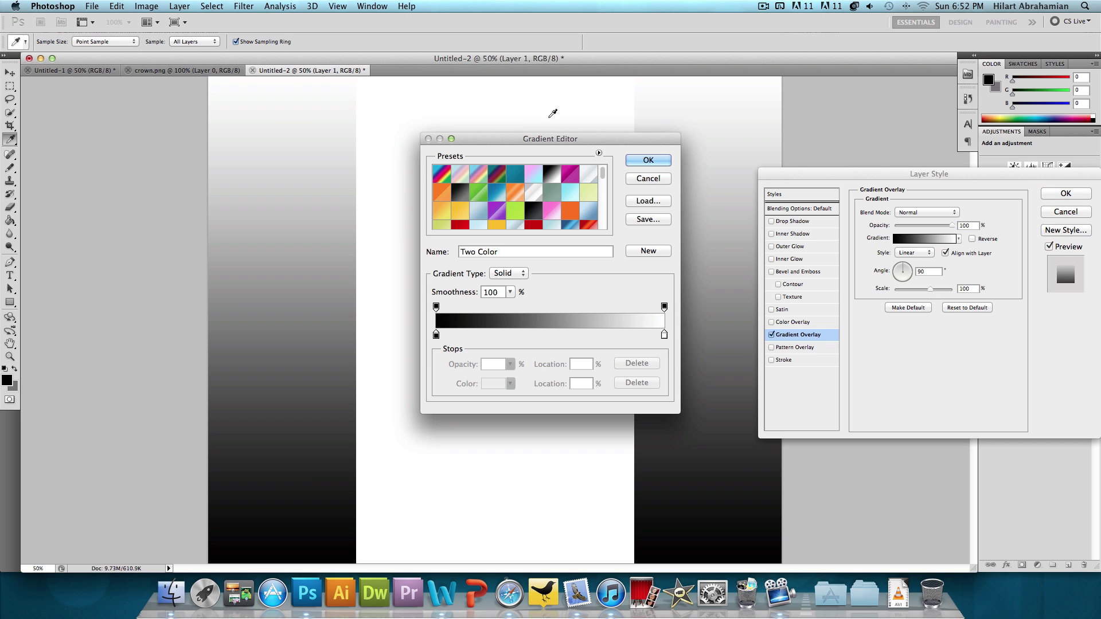
drag(542, 133, 865, 148)
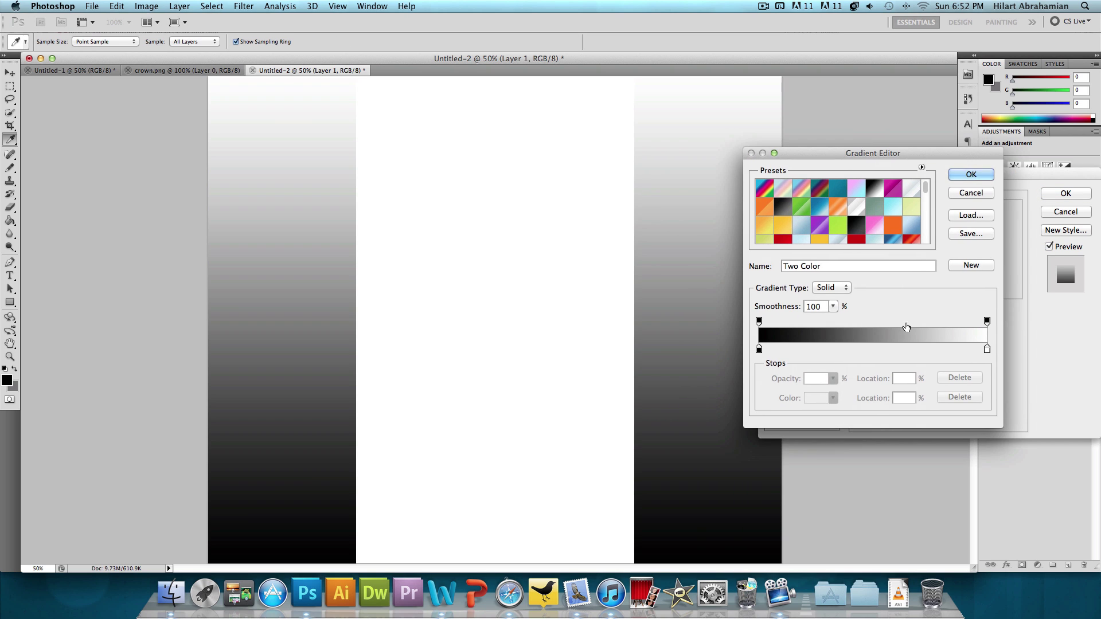
double_click(758, 349)
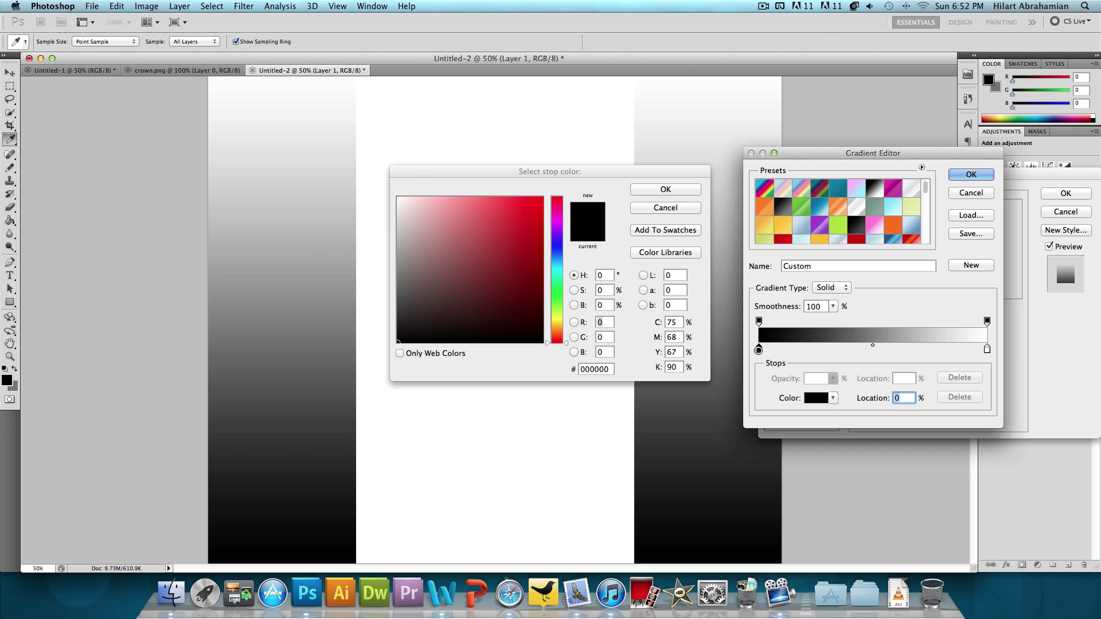
click(22, 382)
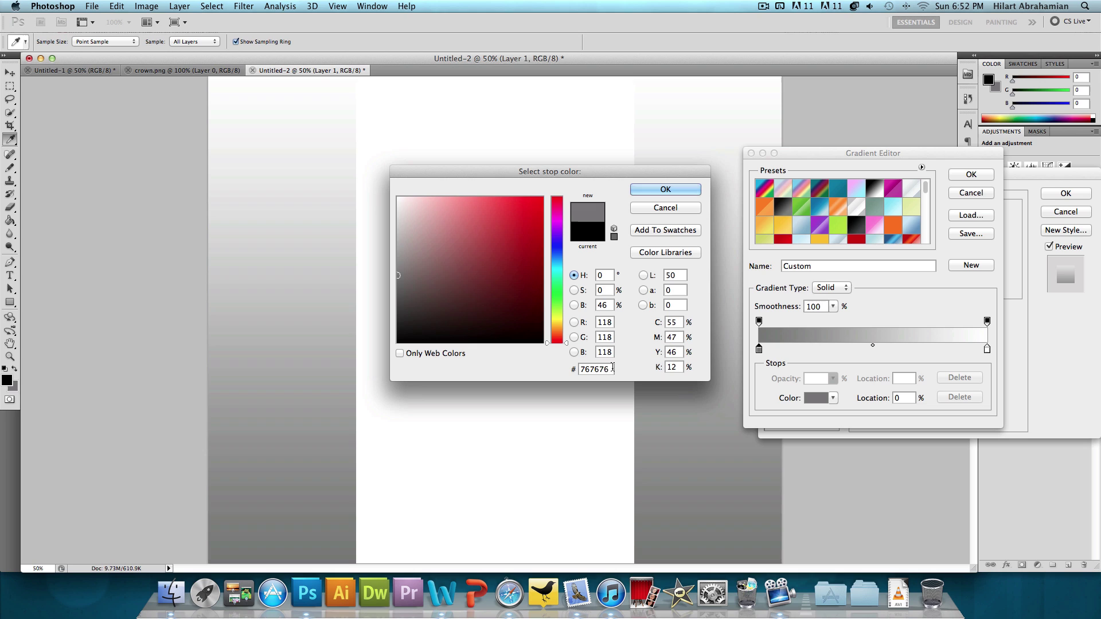
click(580, 370)
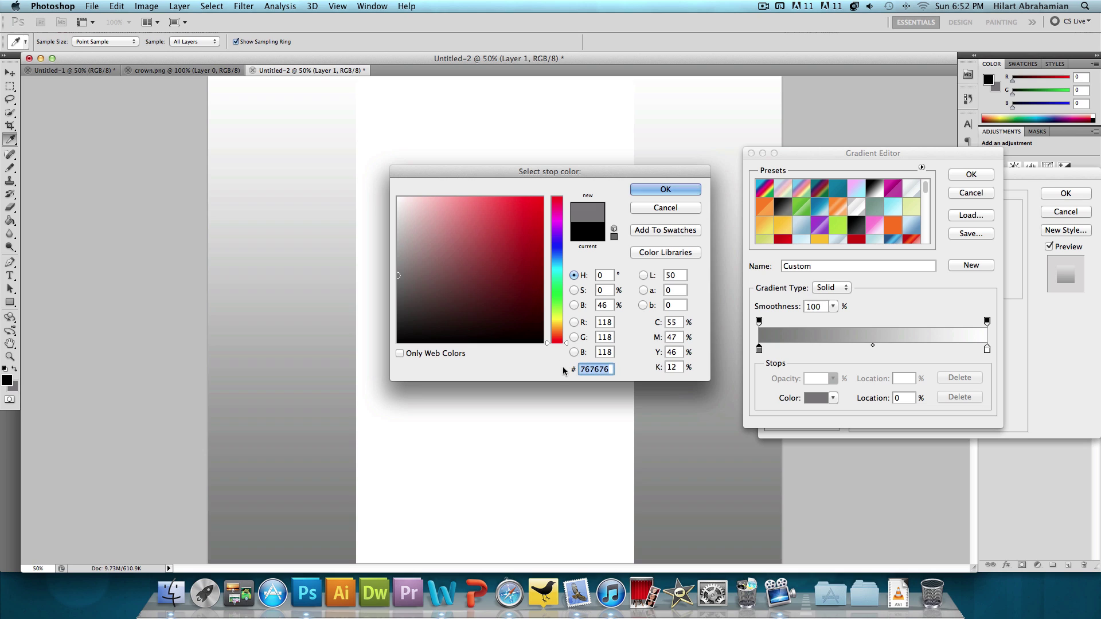
click(663, 189)
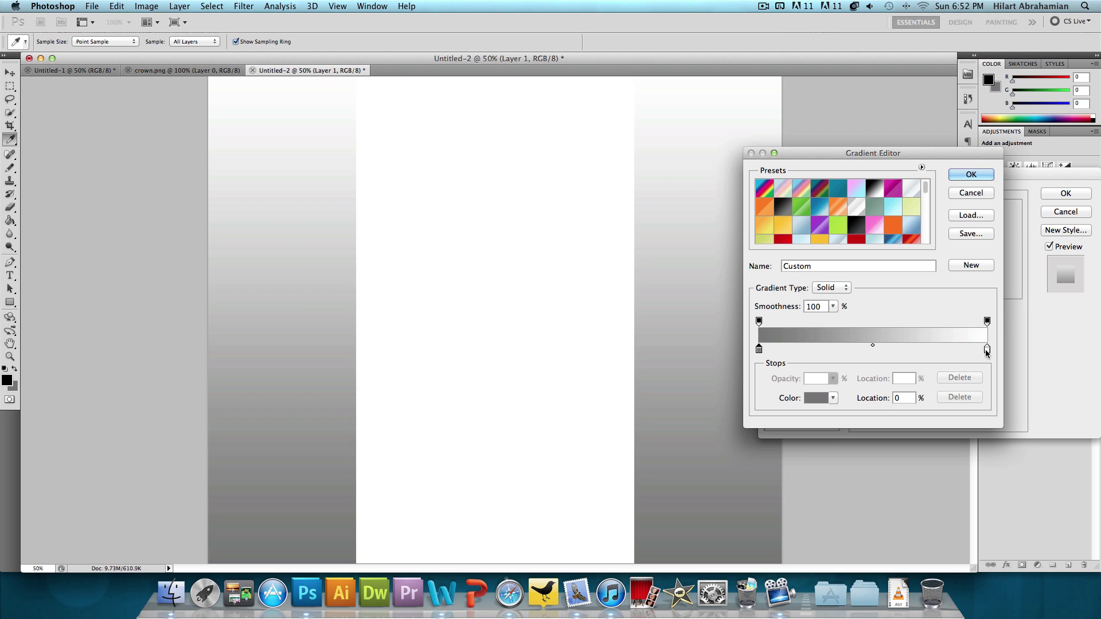
Step: Set the right stop to 505050, shift the left stop along, and apply the gradient
double_click(986, 349)
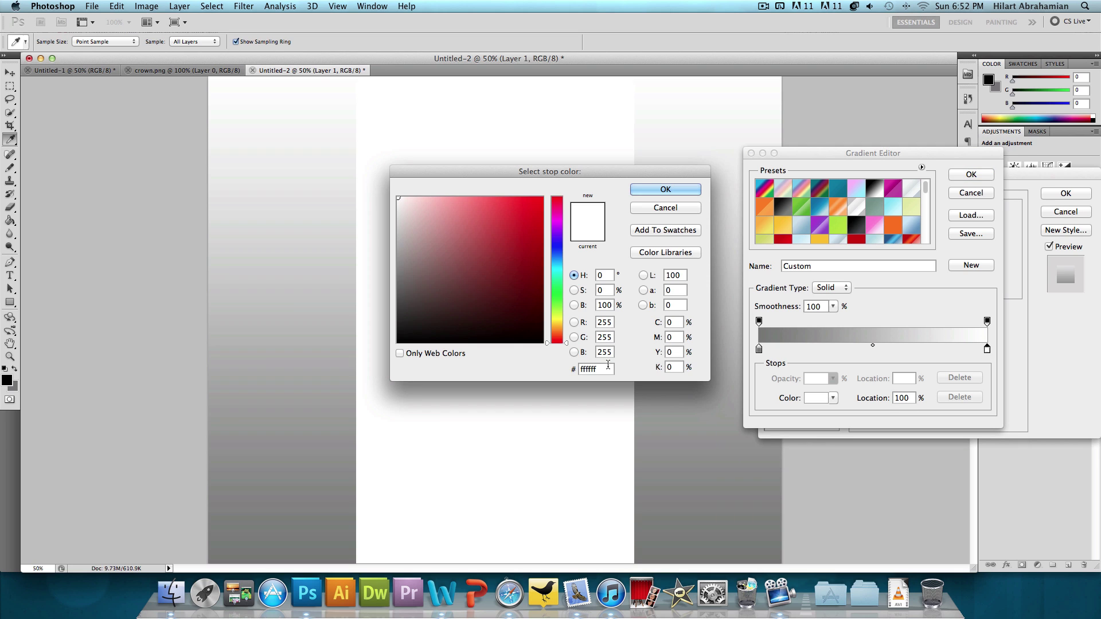
double_click(579, 368)
text(505050)
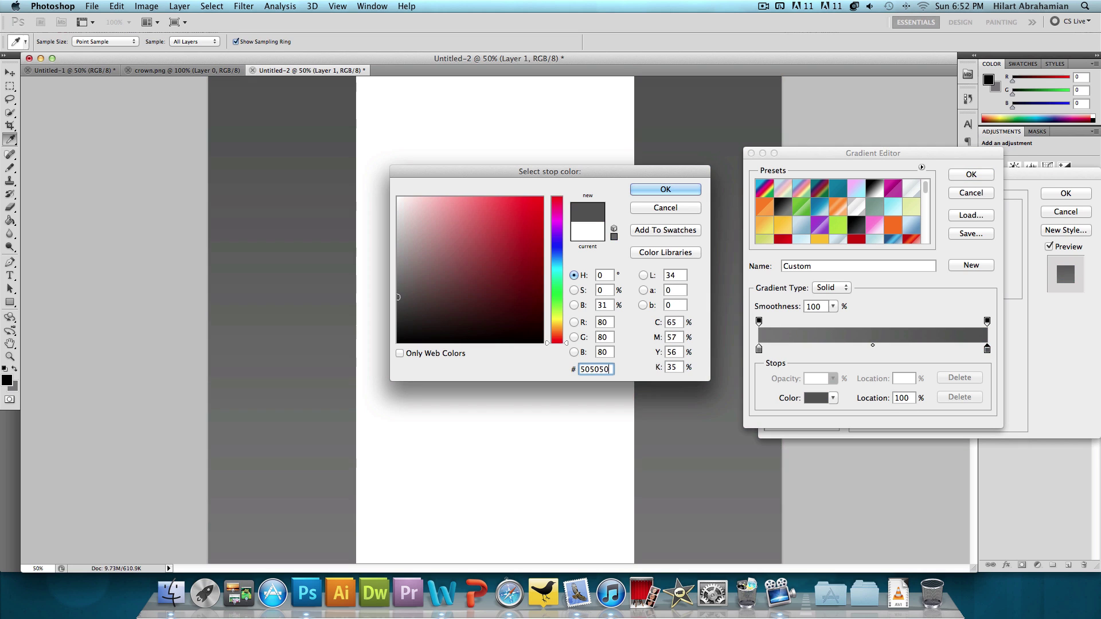
click(691, 189)
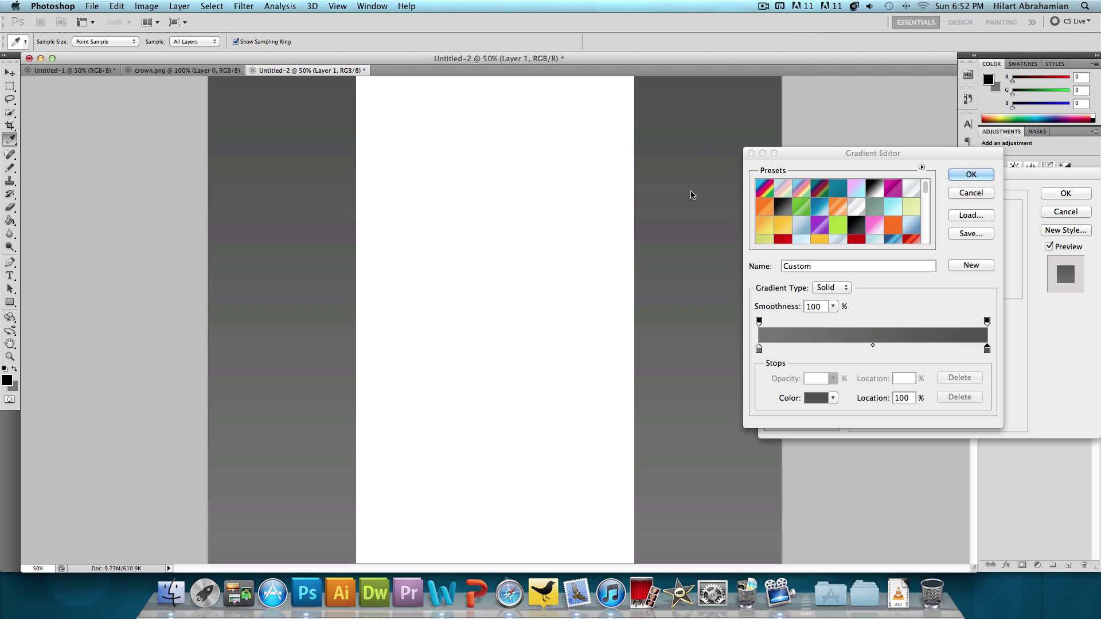
click(758, 349)
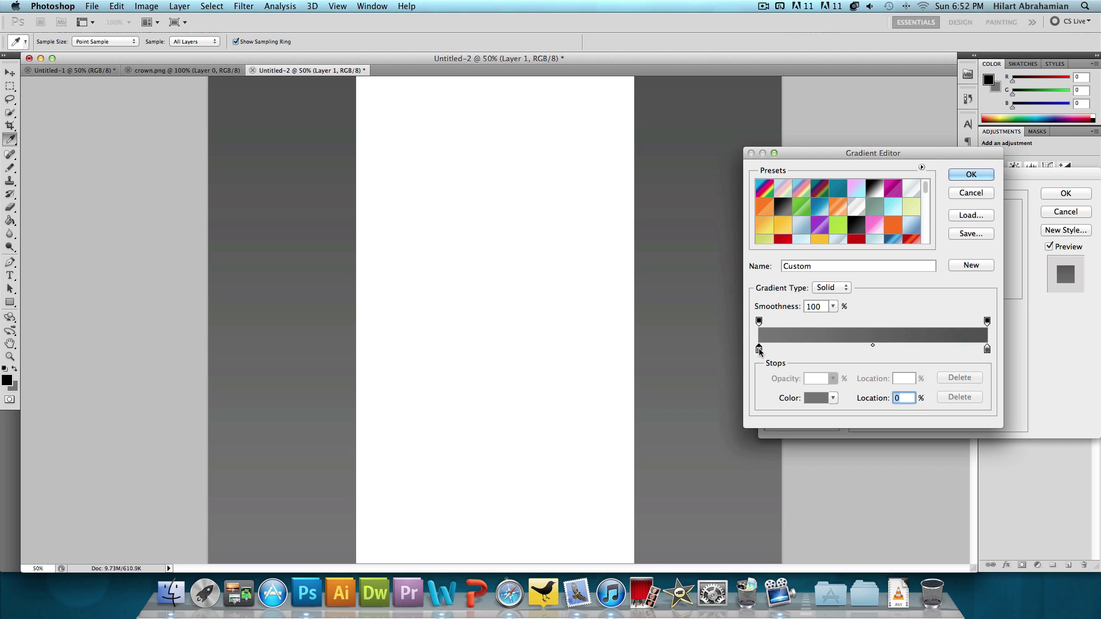
drag(759, 350, 926, 349)
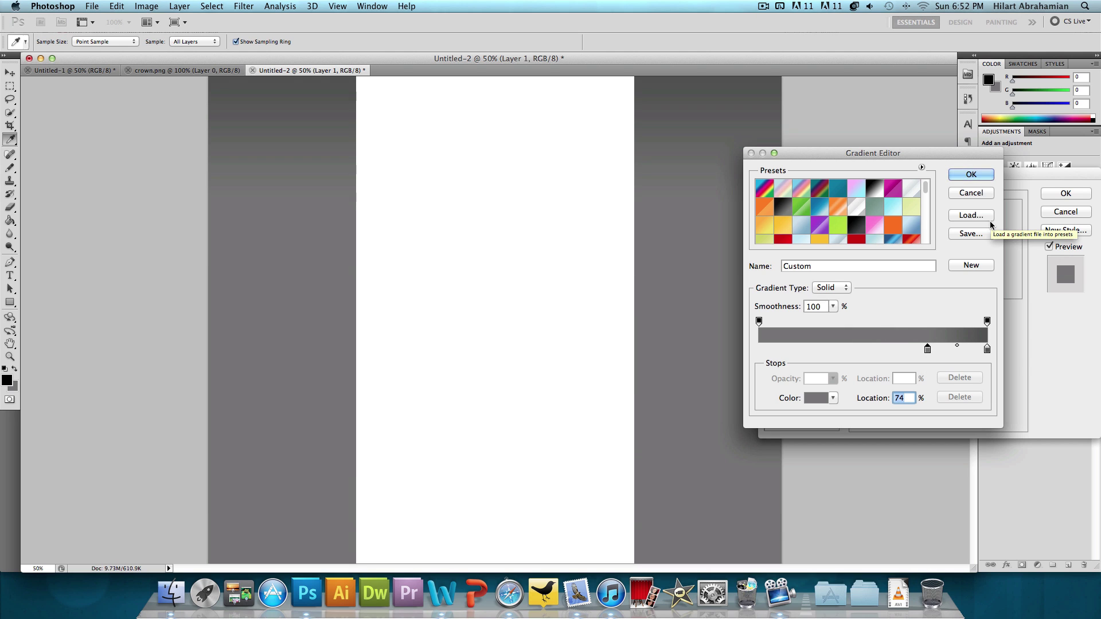
click(971, 174)
click(1065, 194)
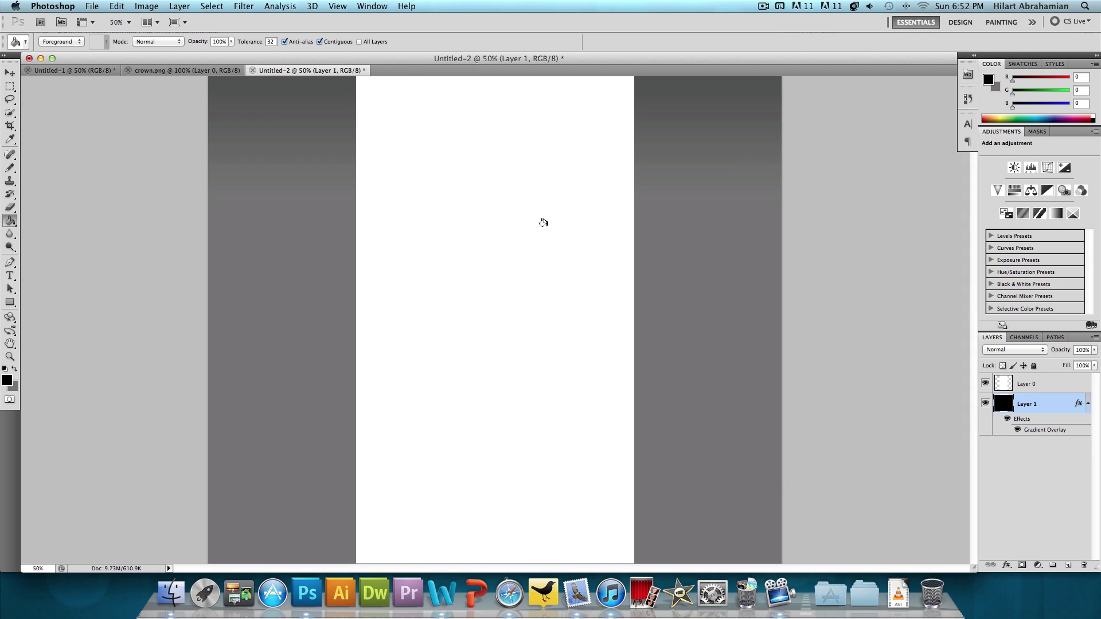
Step: Create a new 1 × 1 pixel document, Untitled-3, and zoom in to 3200%
click(76, 71)
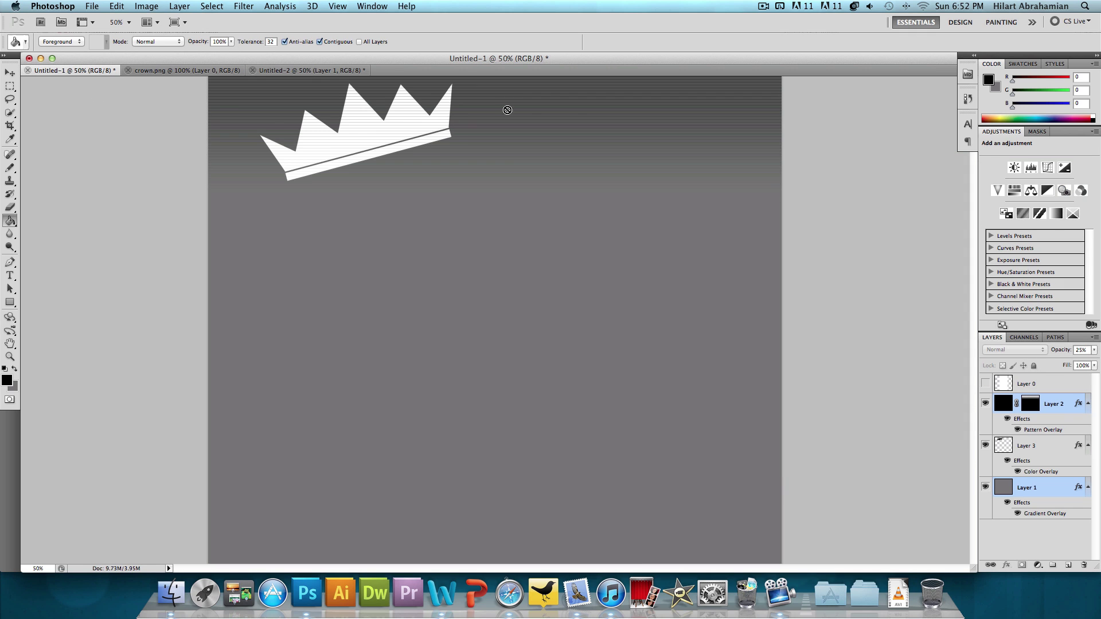
click(298, 71)
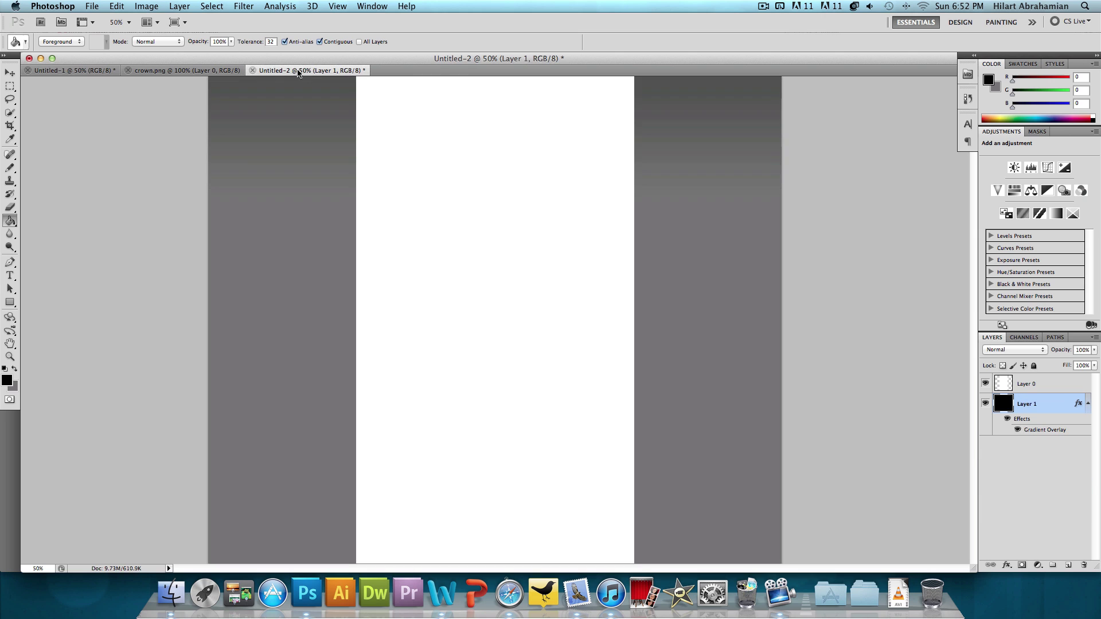
click(91, 6)
click(100, 17)
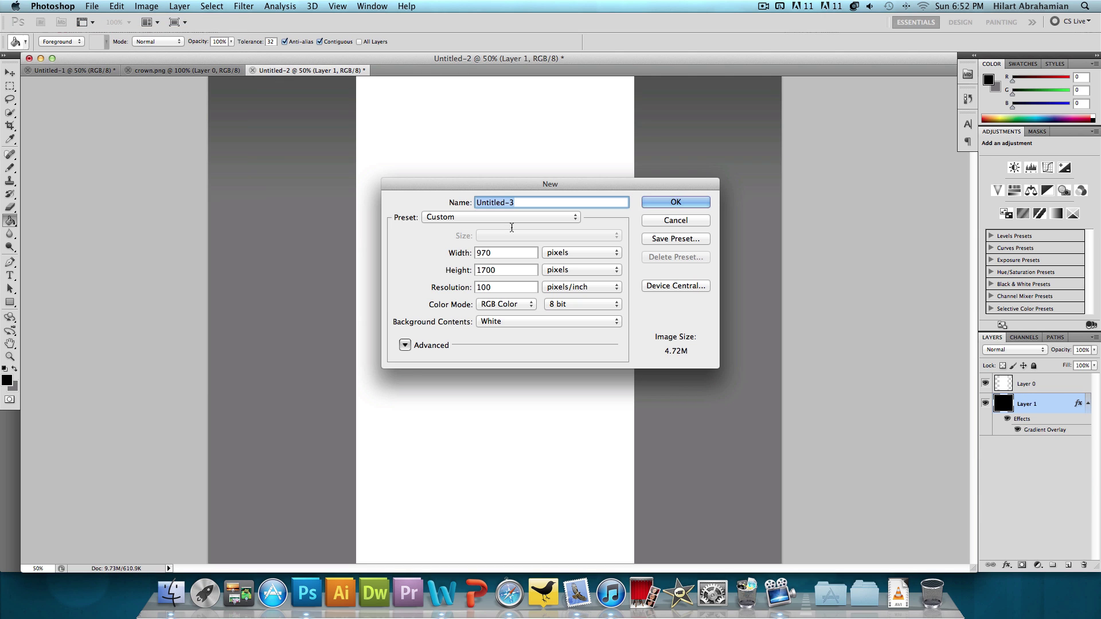
key(Tab)
text(1)
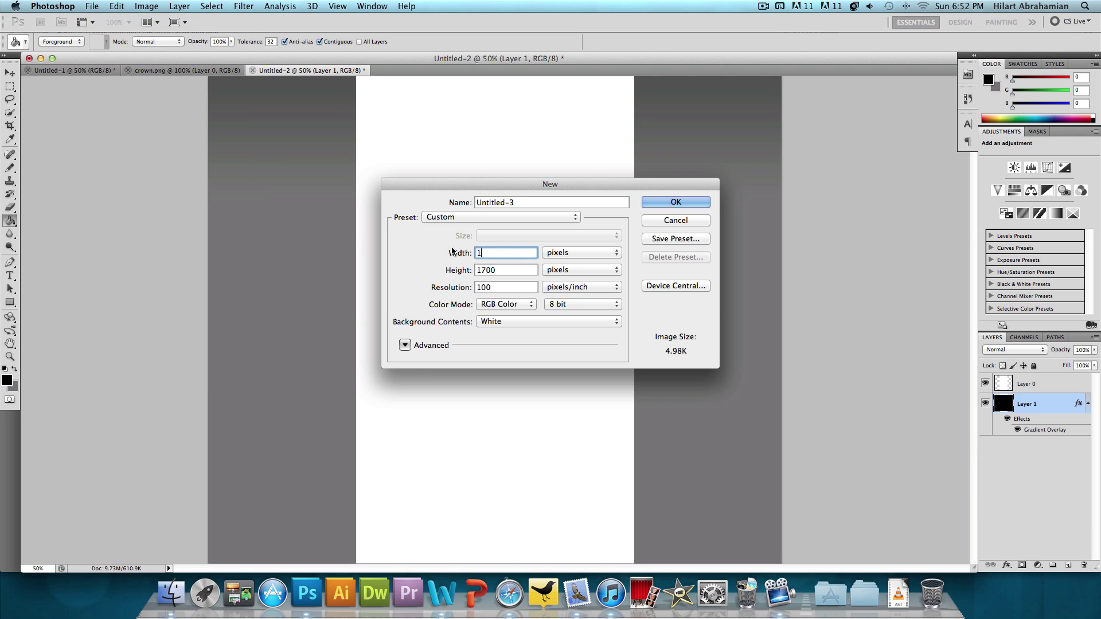
key(Tab)
text(1)
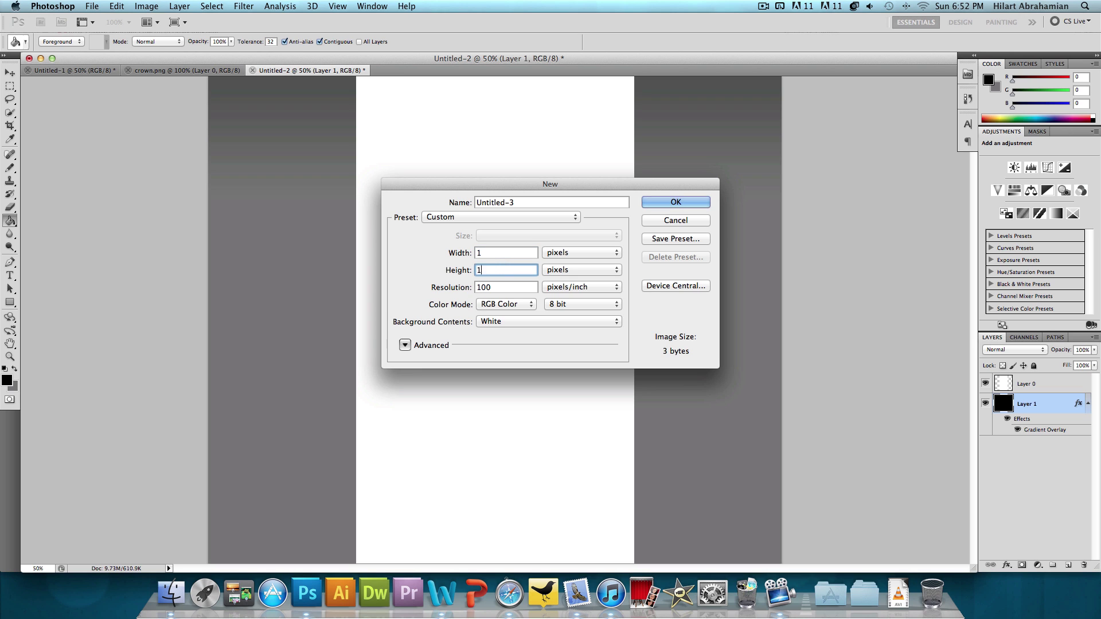
click(662, 200)
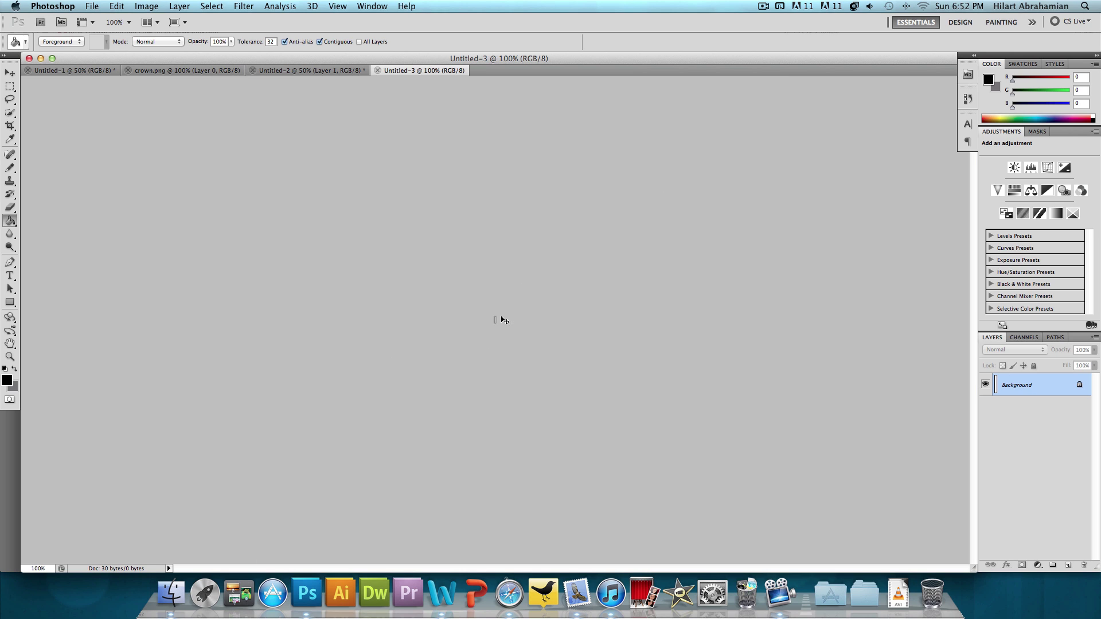
scroll(498, 319, up, 10)
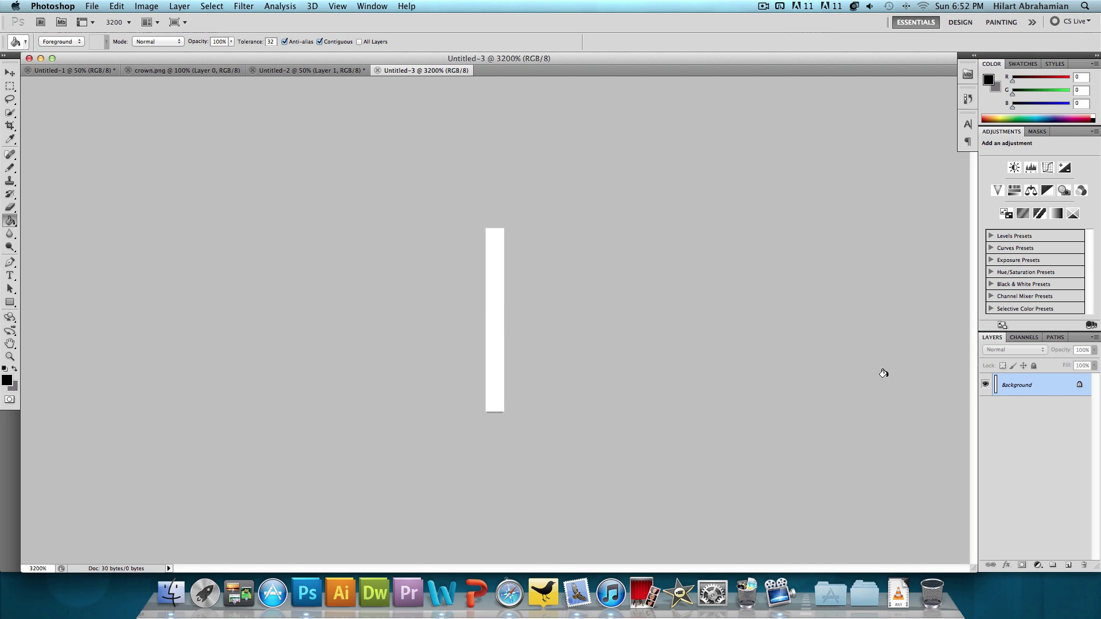
Step: Unlock the tile as Layer 0, erase its bottom pixels, and pencil the top two pixels black
double_click(1057, 390)
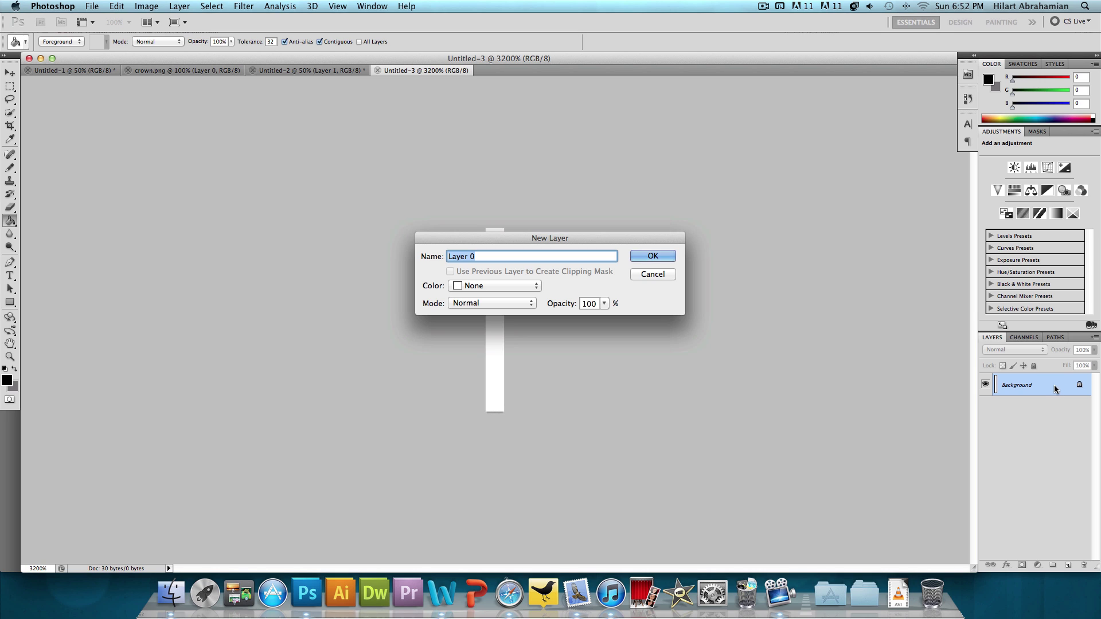
click(655, 256)
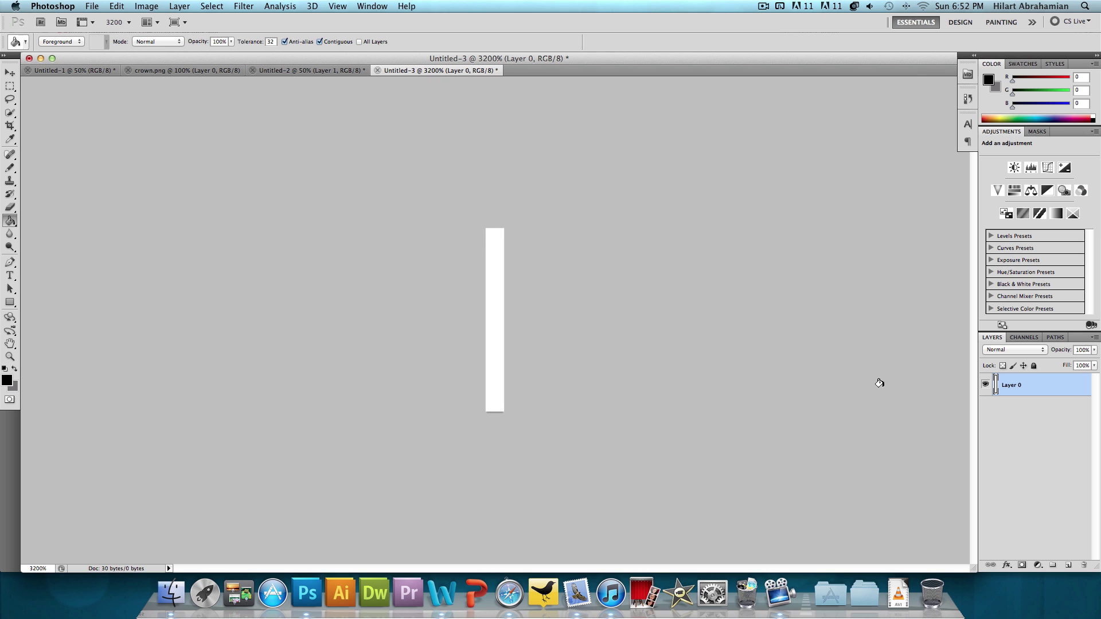
click(11, 207)
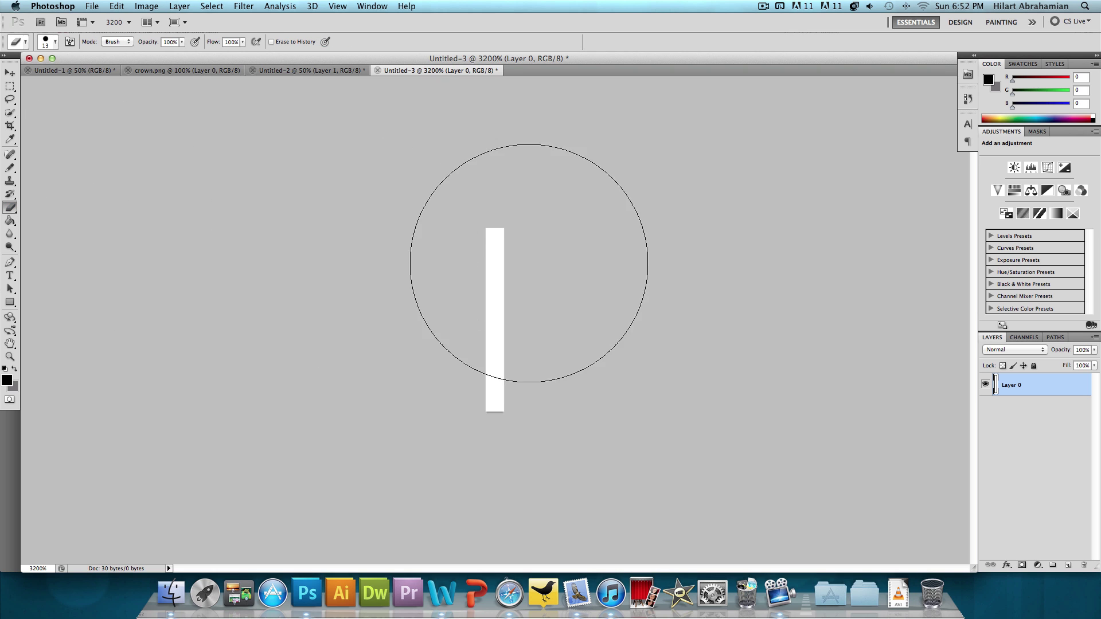
drag(494, 270, 504, 184)
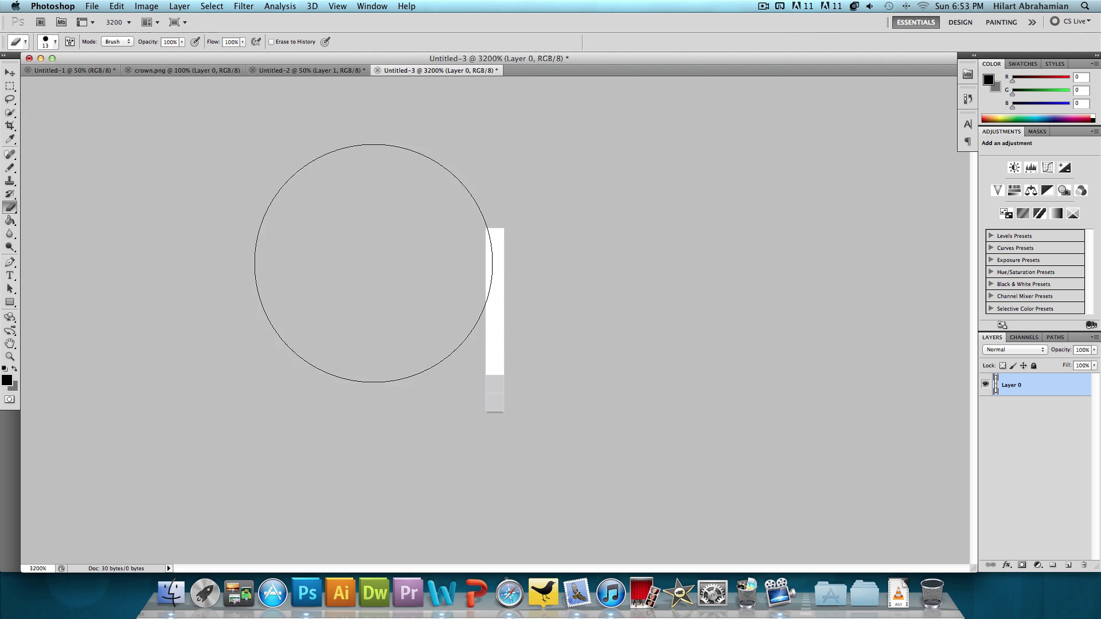
click(10, 167)
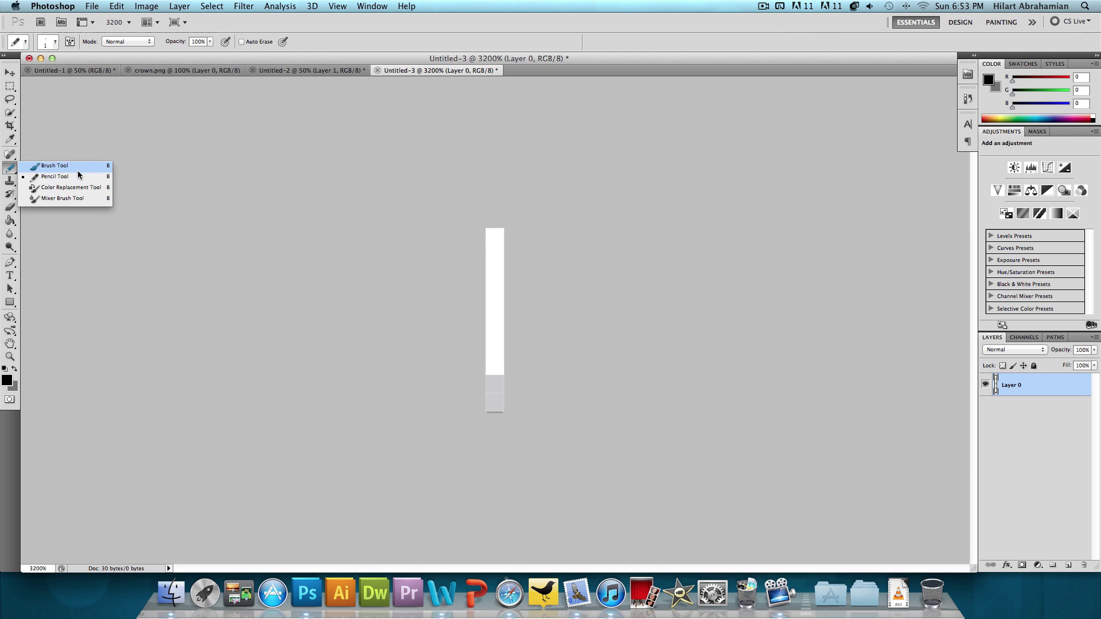
click(77, 178)
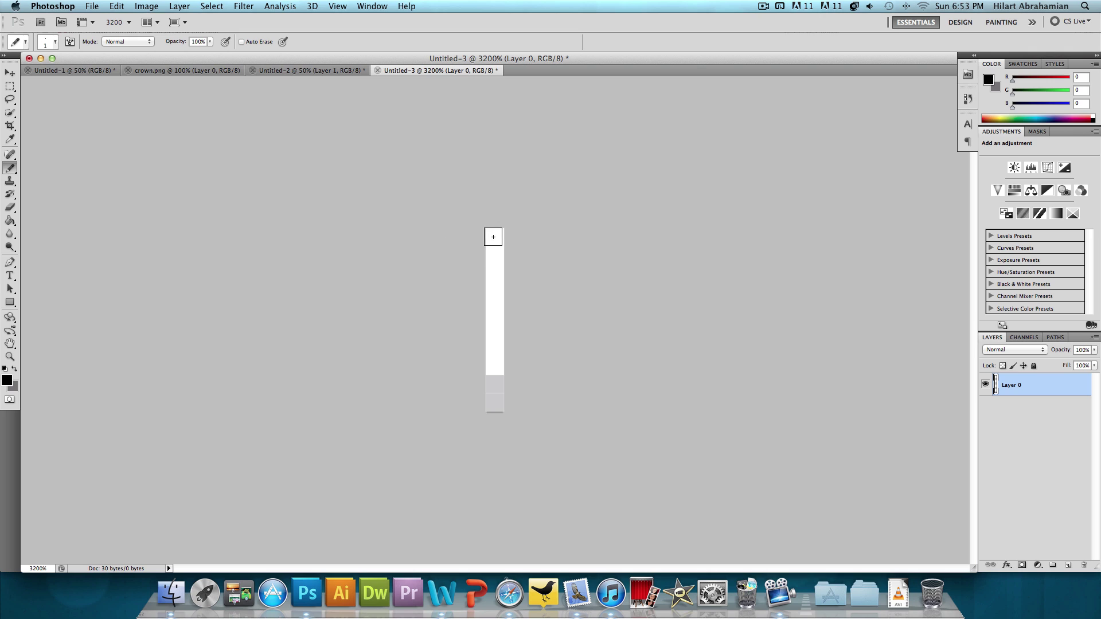
click(493, 236)
click(495, 255)
Step: Define the Untitled-3 tile as a pattern named 'stripes'
click(71, 70)
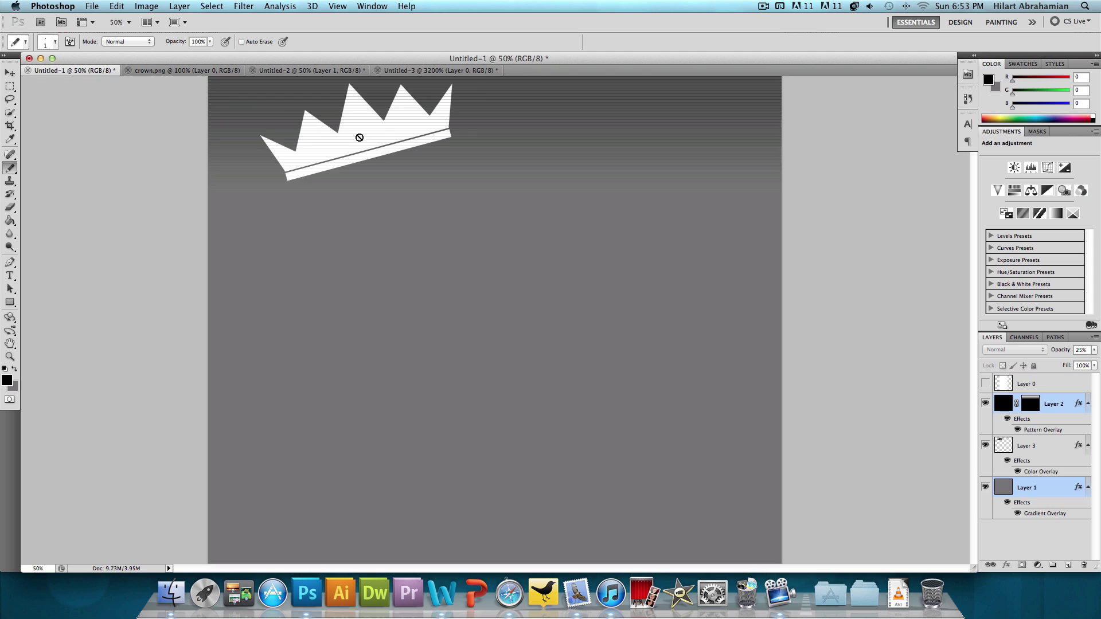
click(322, 70)
click(405, 71)
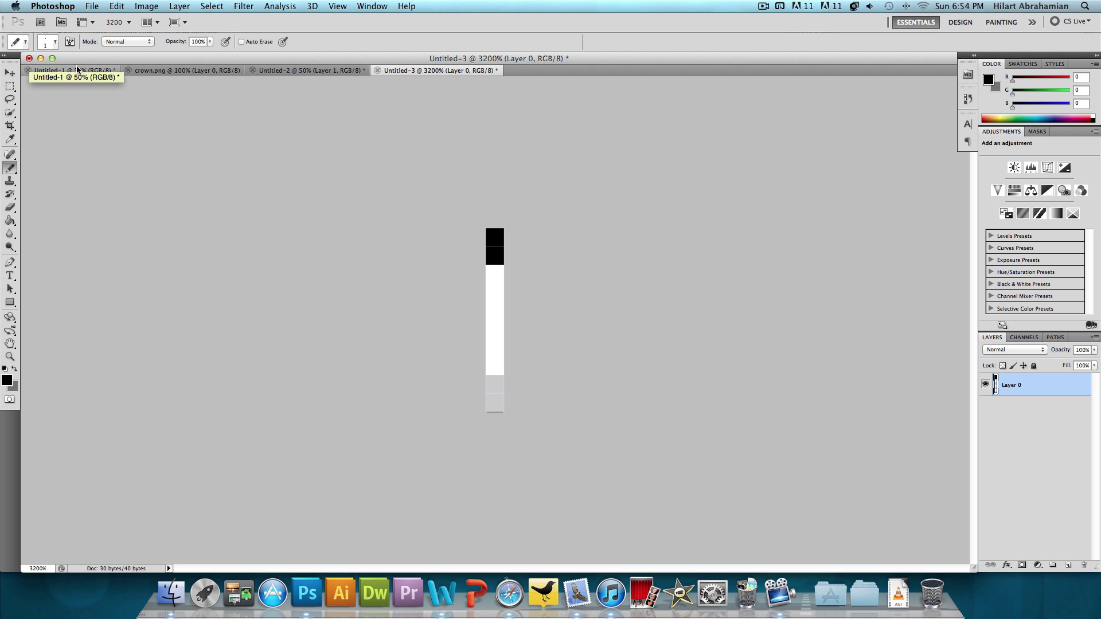
click(117, 6)
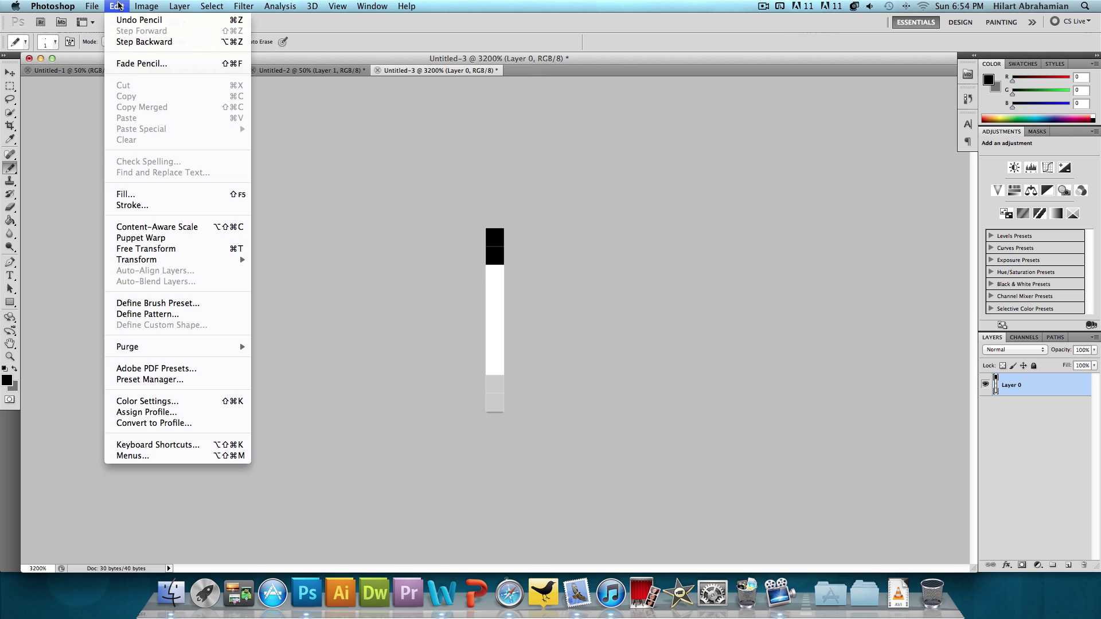
click(179, 314)
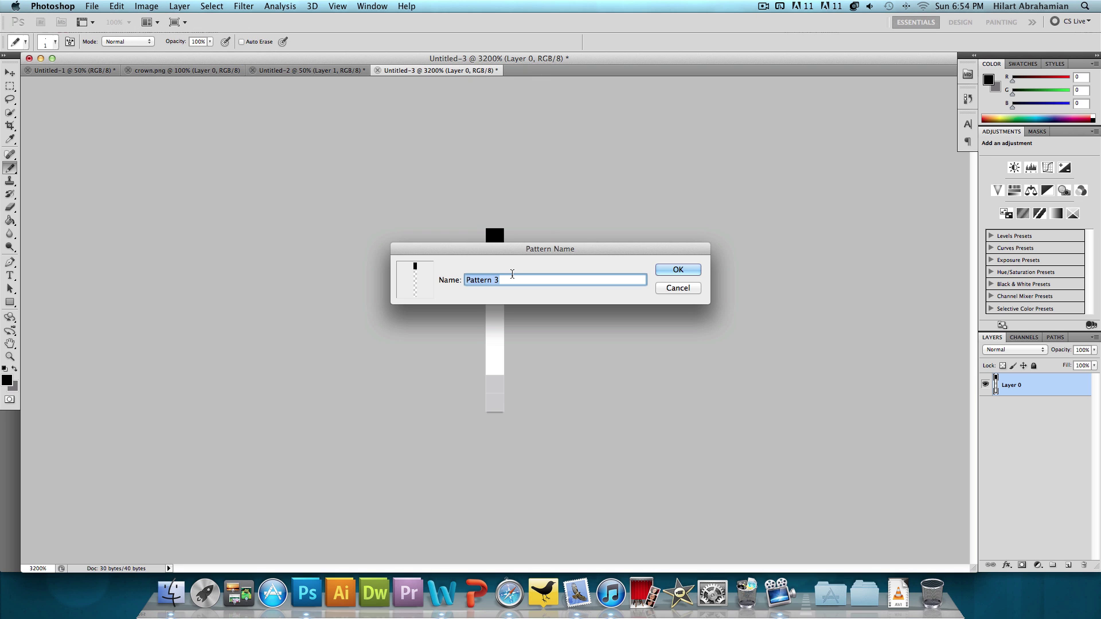
text(stripes)
click(678, 270)
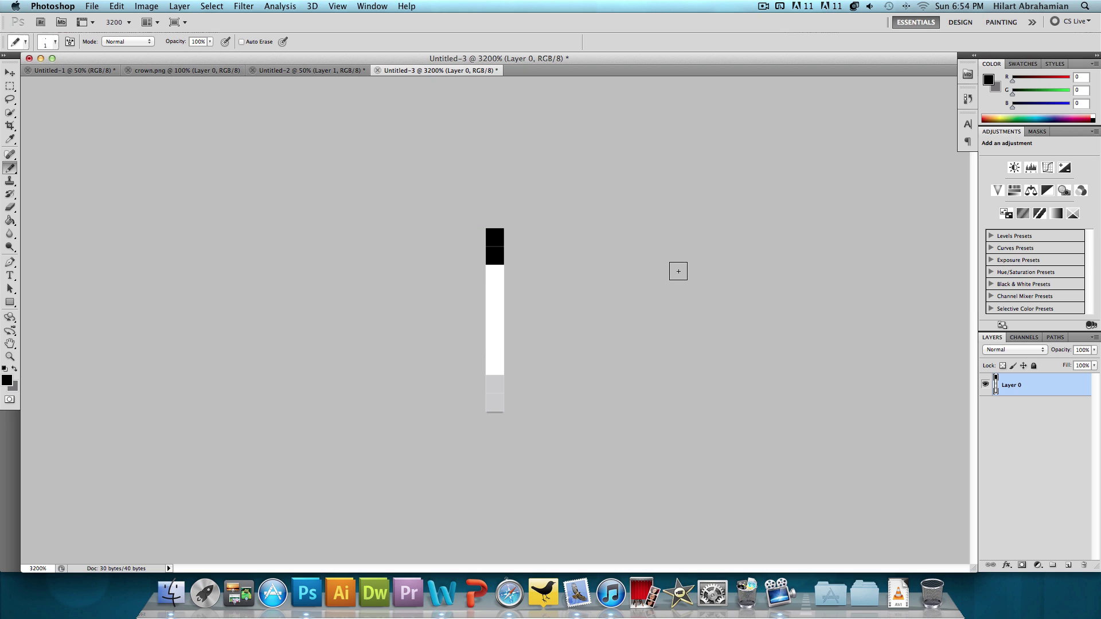
click(9, 73)
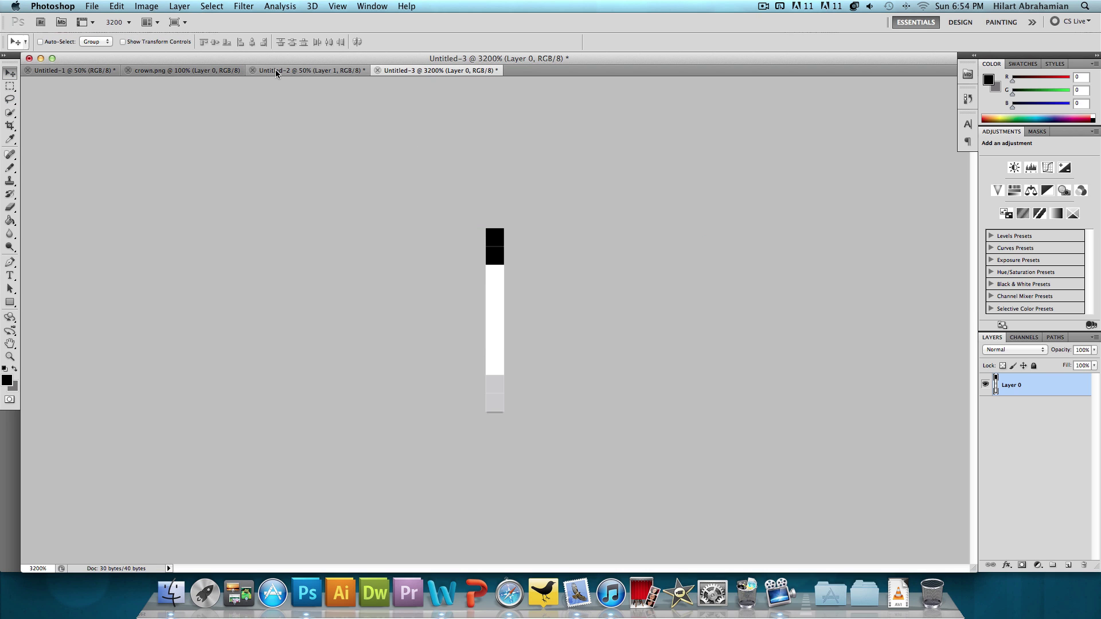
Step: In Untitled-2, add Layer 2, fill its side areas black, and set it to Screen blending
click(303, 70)
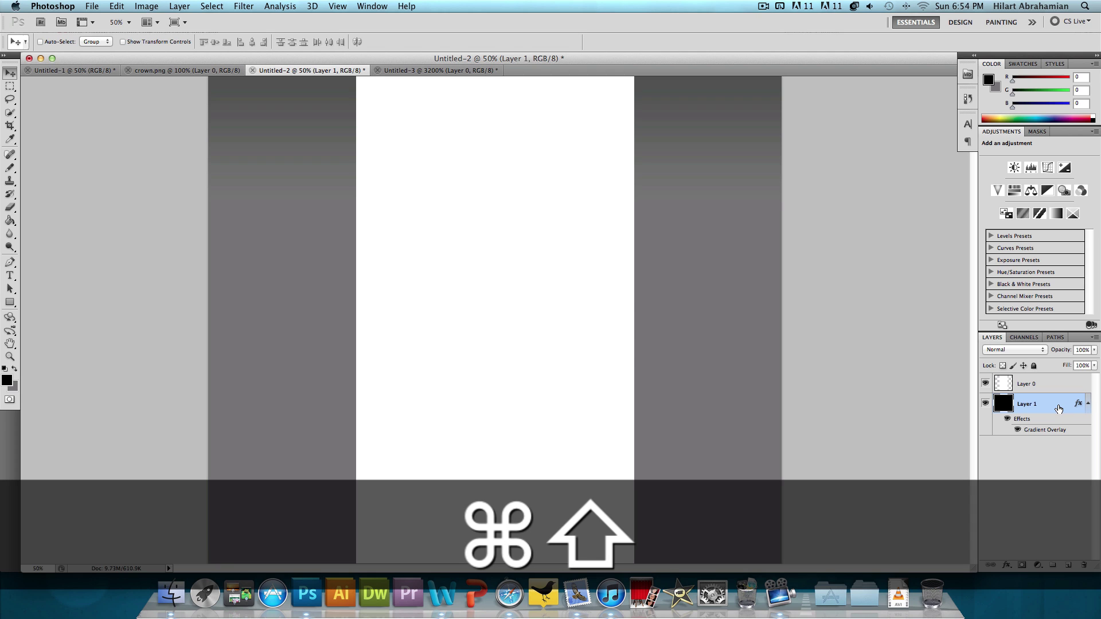
key(super+shift+n)
click(660, 258)
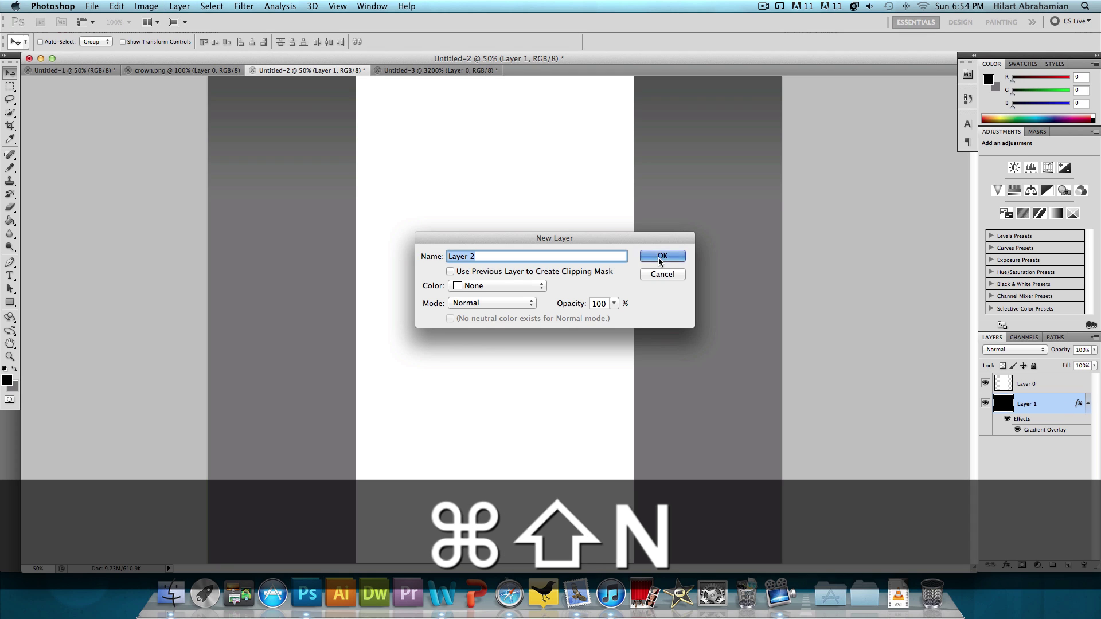
click(9, 219)
click(264, 212)
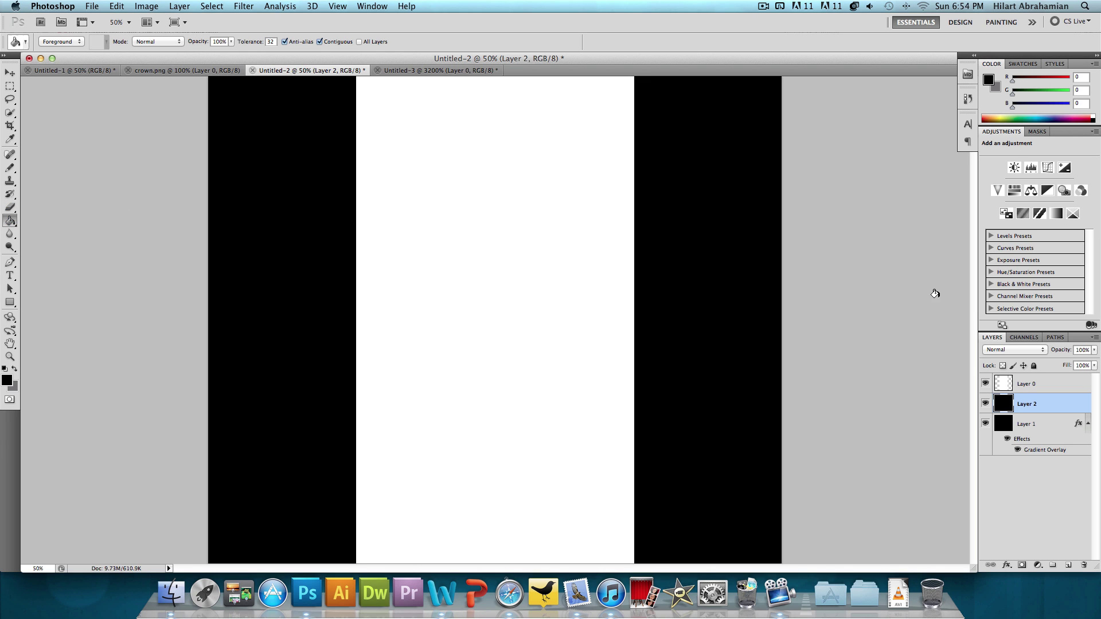
click(1011, 350)
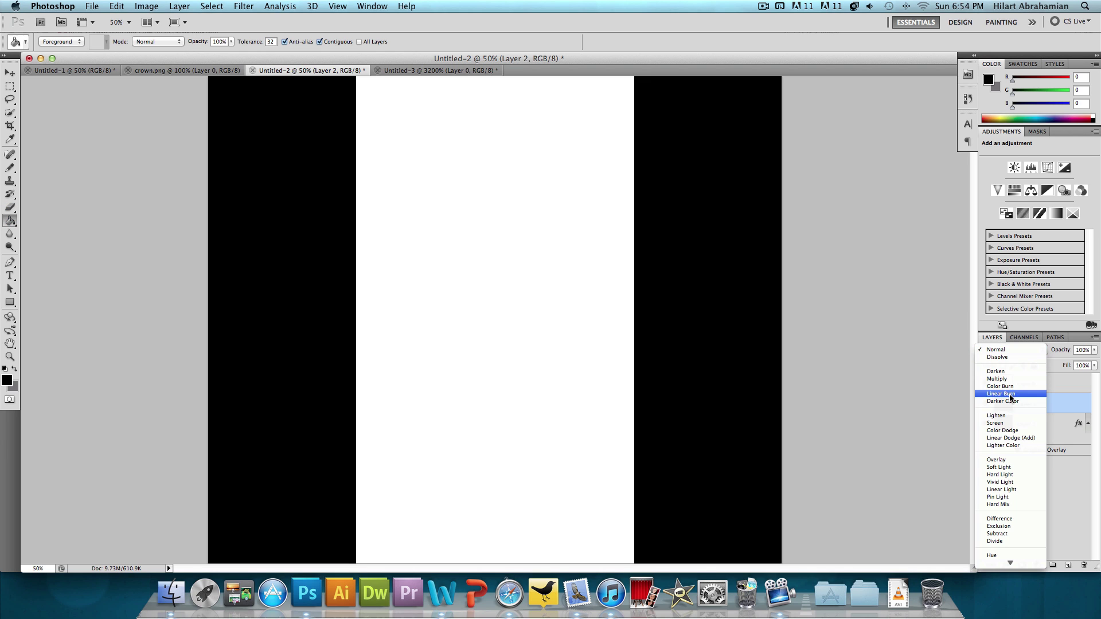
click(1008, 424)
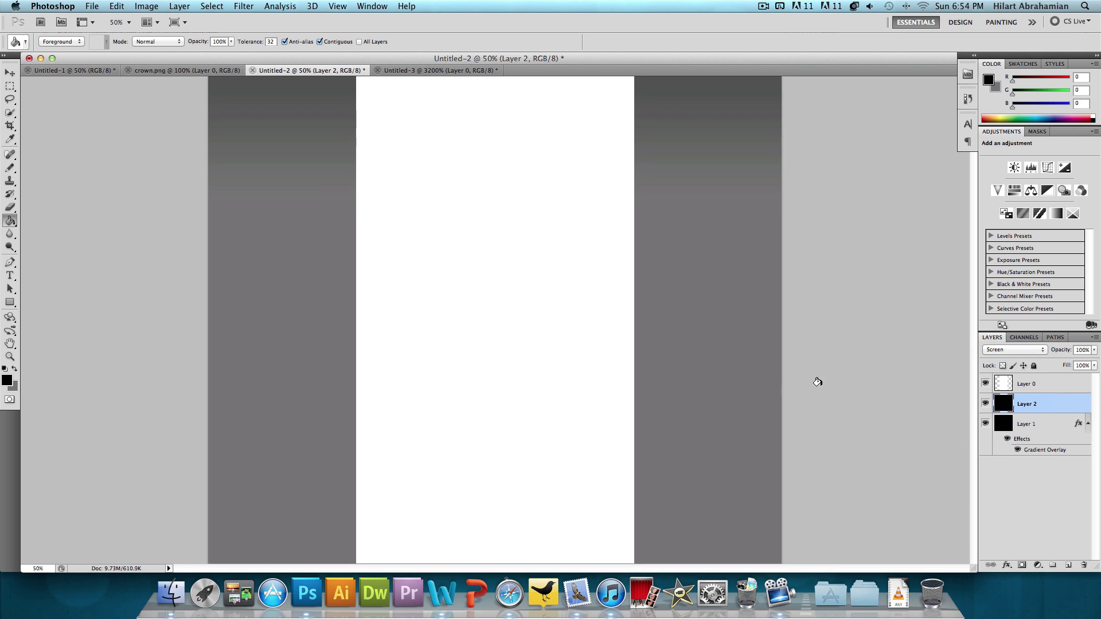
Step: Give Layer 2 a Pattern Overlay using the saved 'stripes' pattern
double_click(1057, 403)
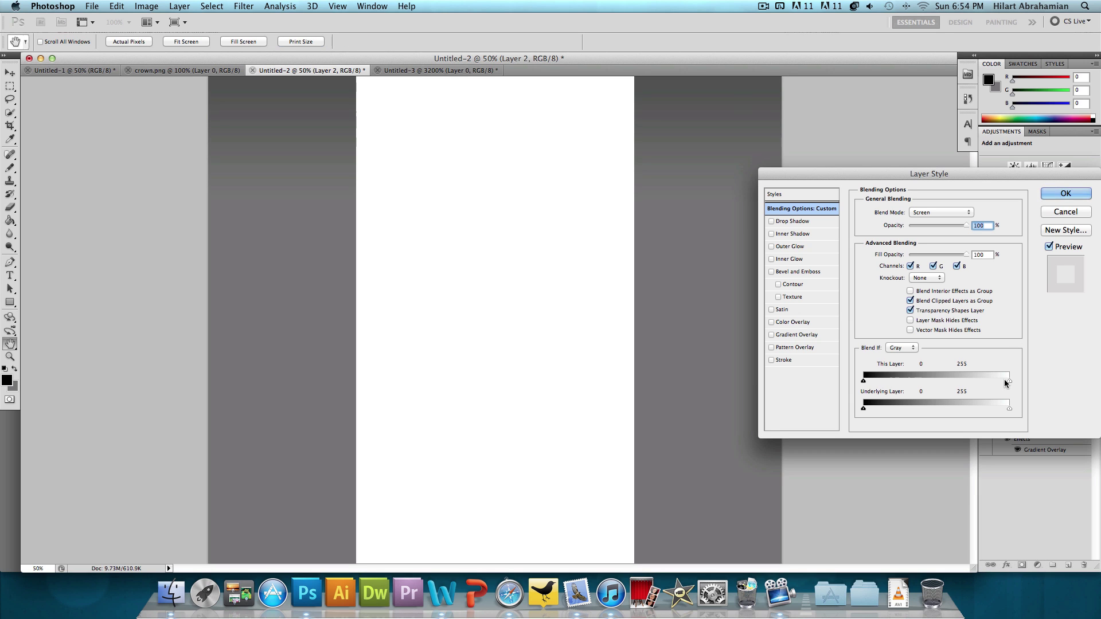
click(804, 347)
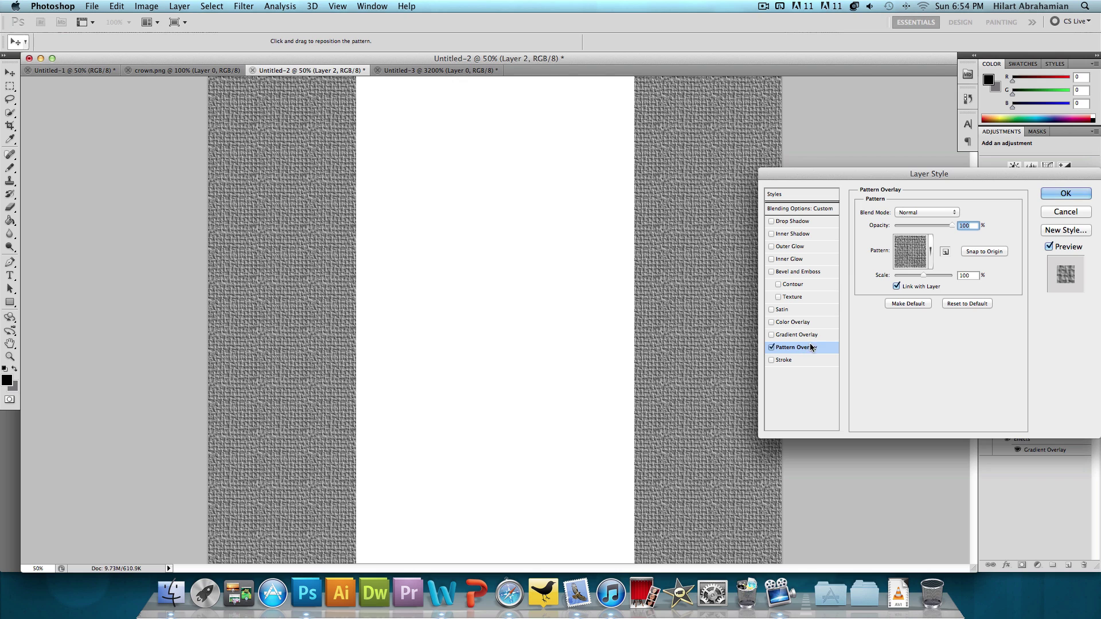
click(929, 259)
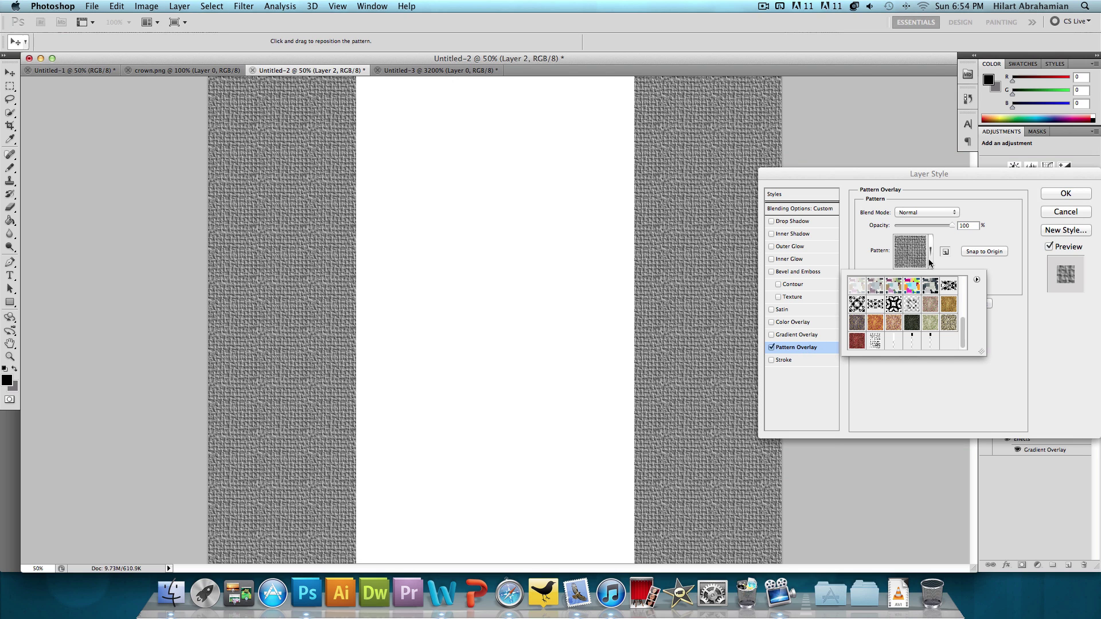
click(930, 342)
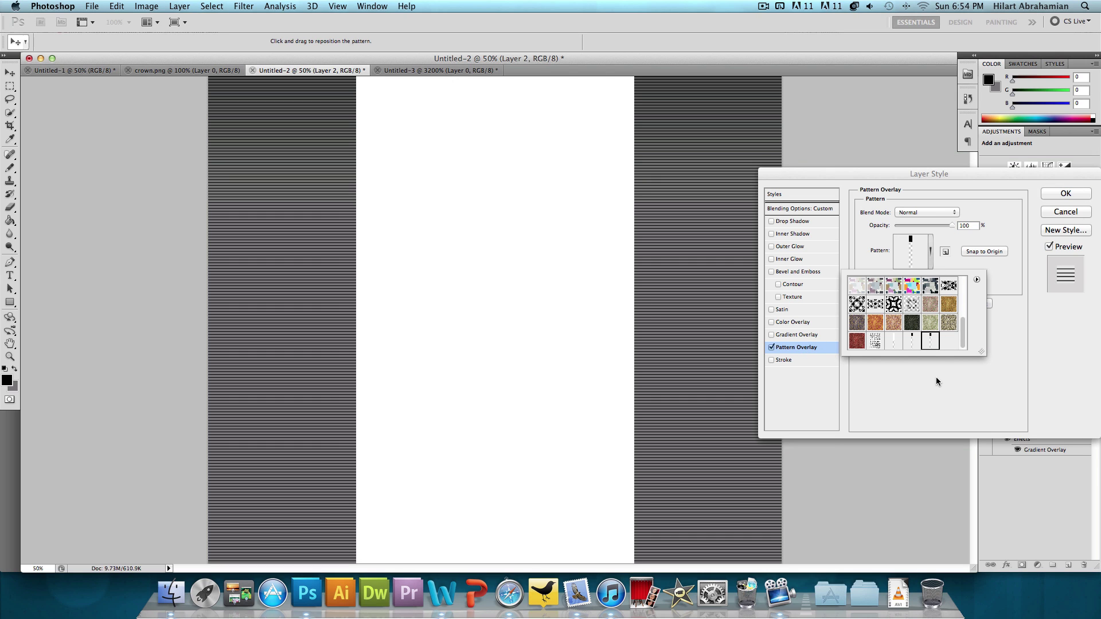
click(936, 377)
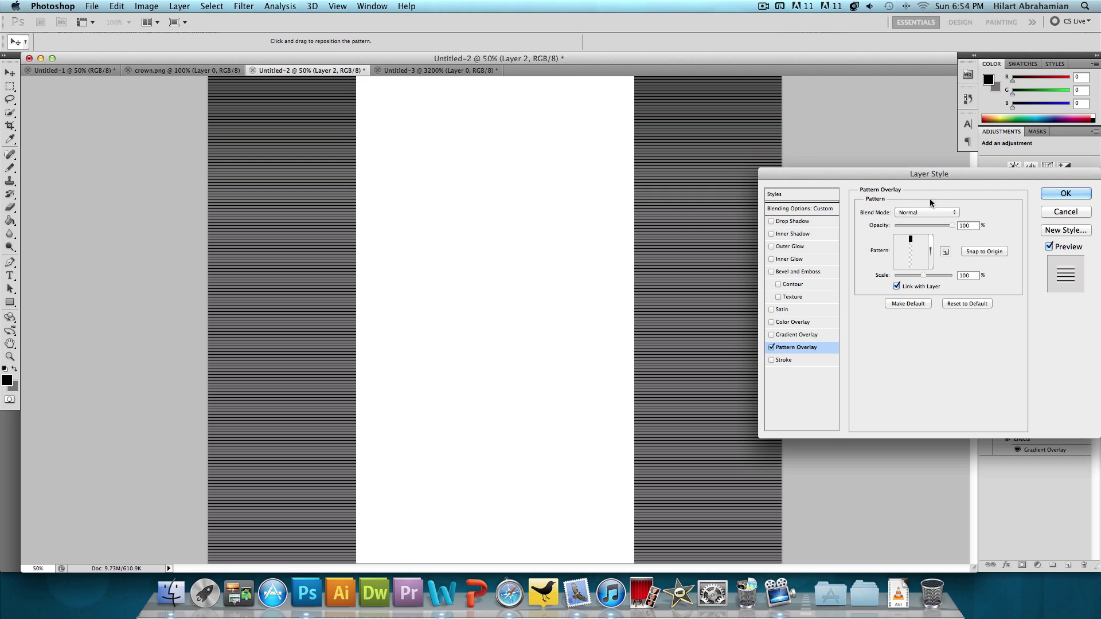
click(1062, 196)
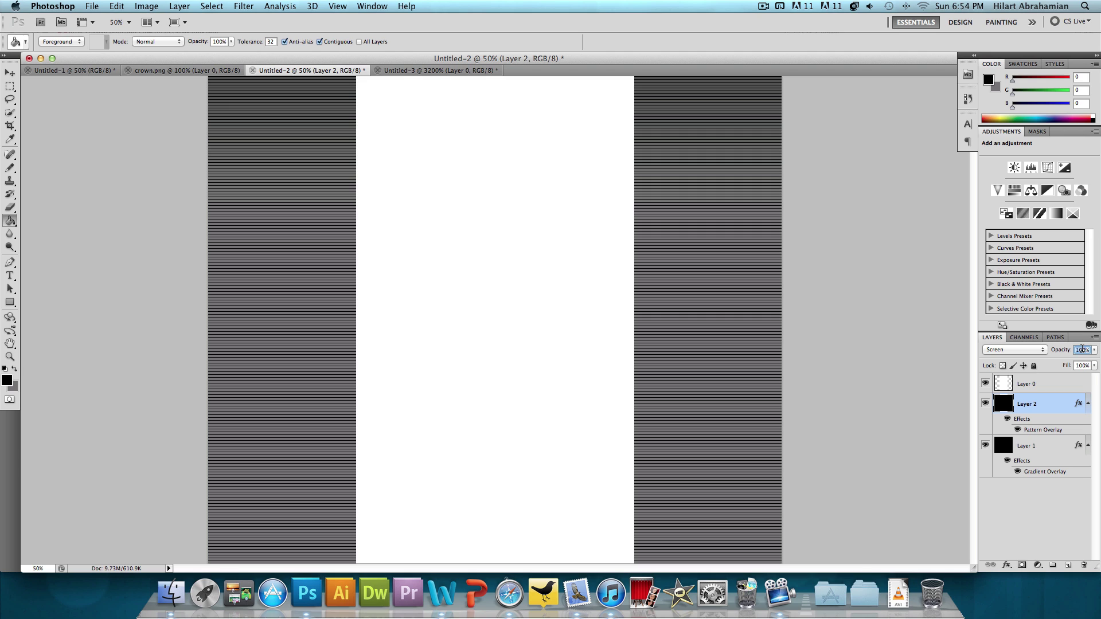
Step: Lower Layer 2's opacity to 20% and attach a white layer mask to it
text(20)
key(Return)
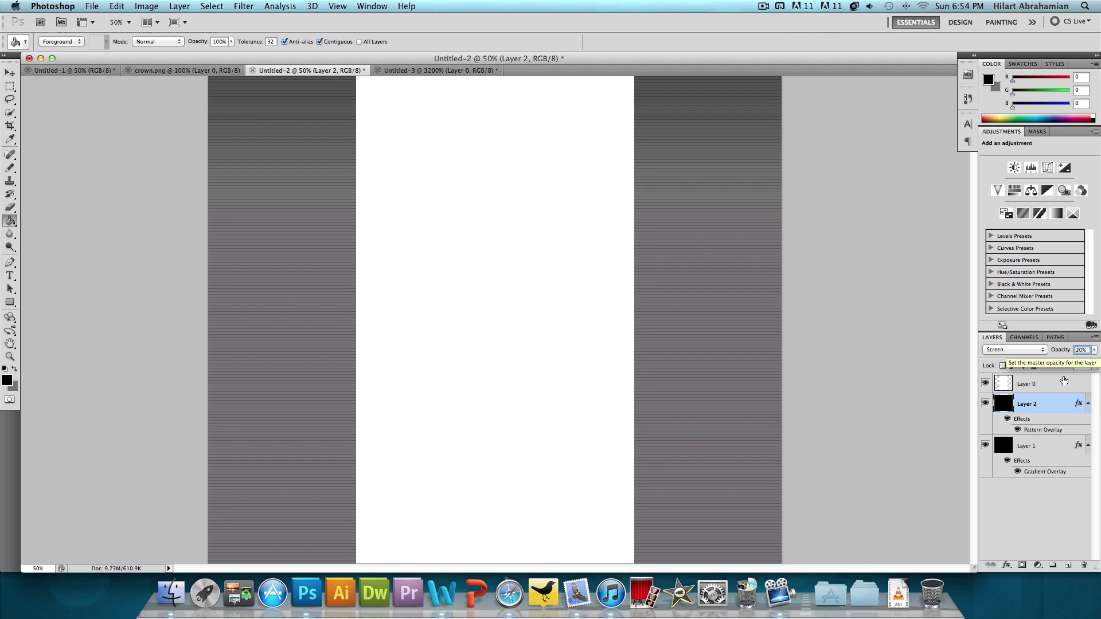
click(1020, 566)
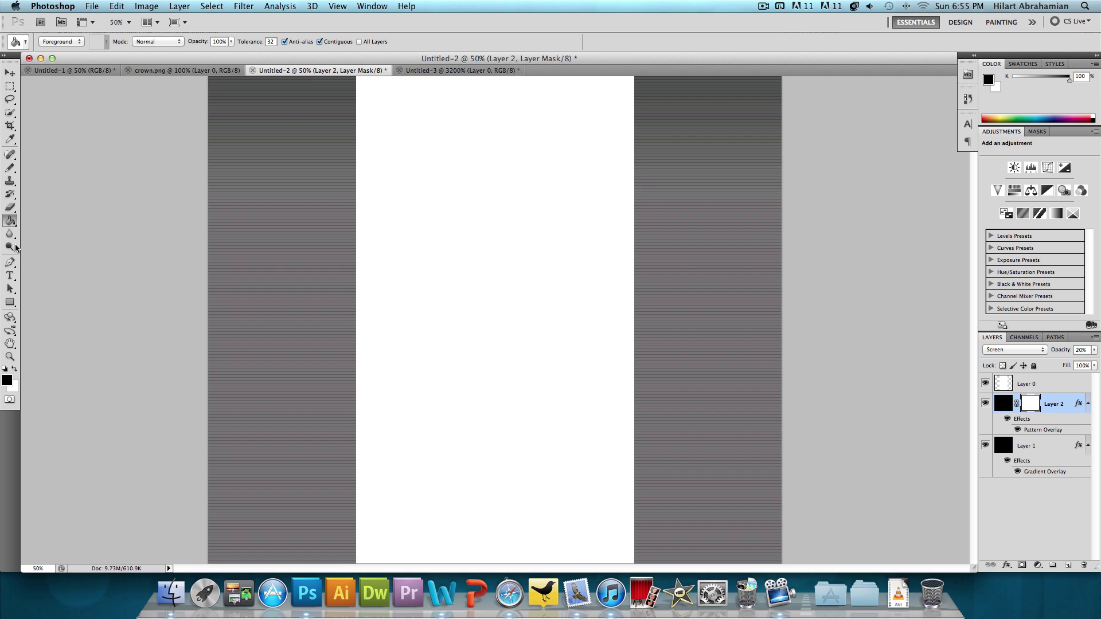
Step: Drag an upward black-to-white gradient on Layer 2's mask so the stripes fade out near the top
click(11, 221)
click(57, 222)
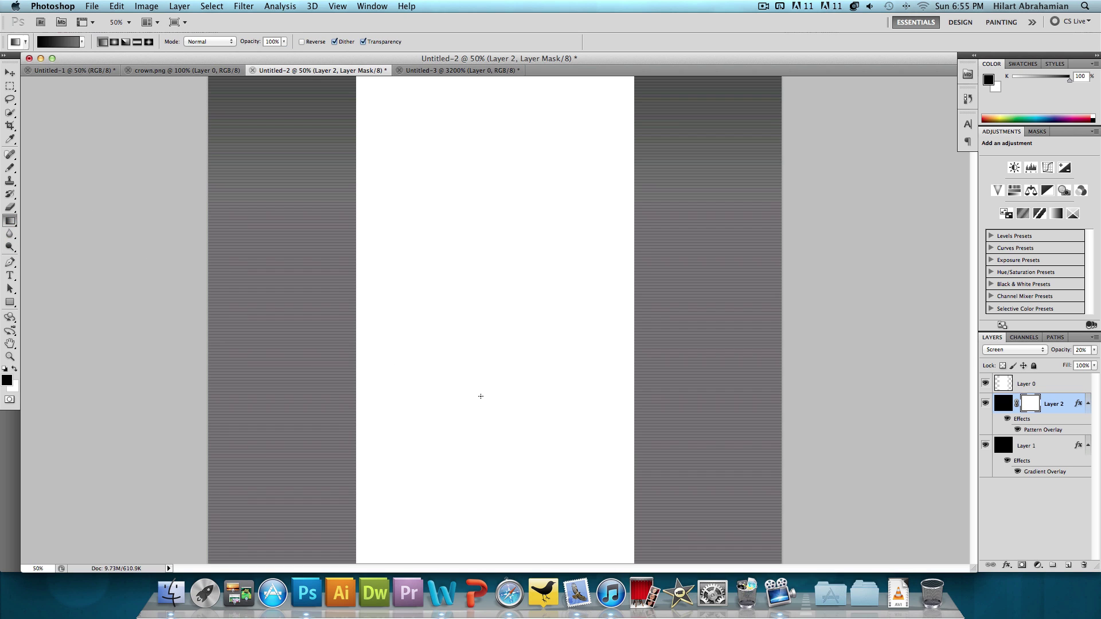
drag(486, 372, 490, 113)
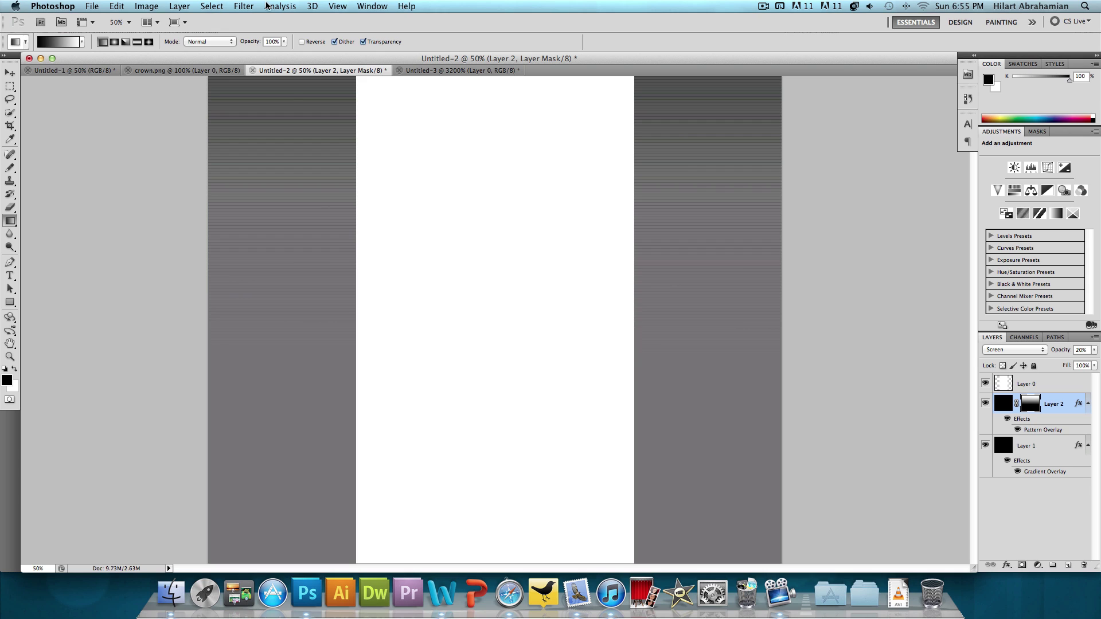
drag(405, 350, 398, 184)
drag(429, 350, 430, 123)
drag(431, 179, 424, 131)
Step: Copy the crown from crown.png into Untitled-2 as a new layer
click(170, 71)
key(v)
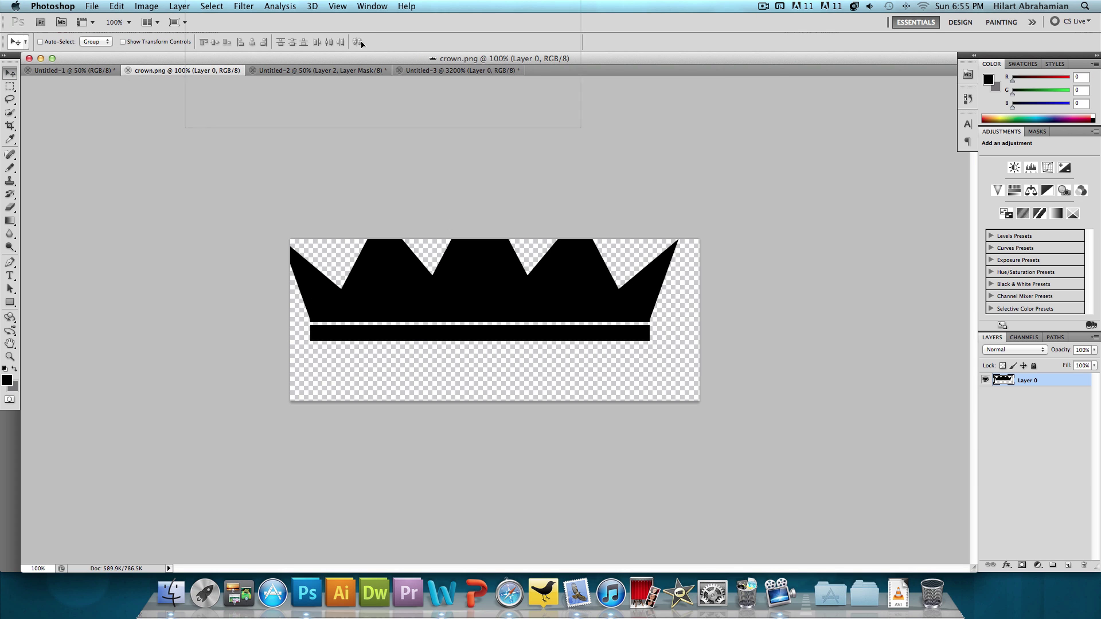
drag(468, 284, 376, 165)
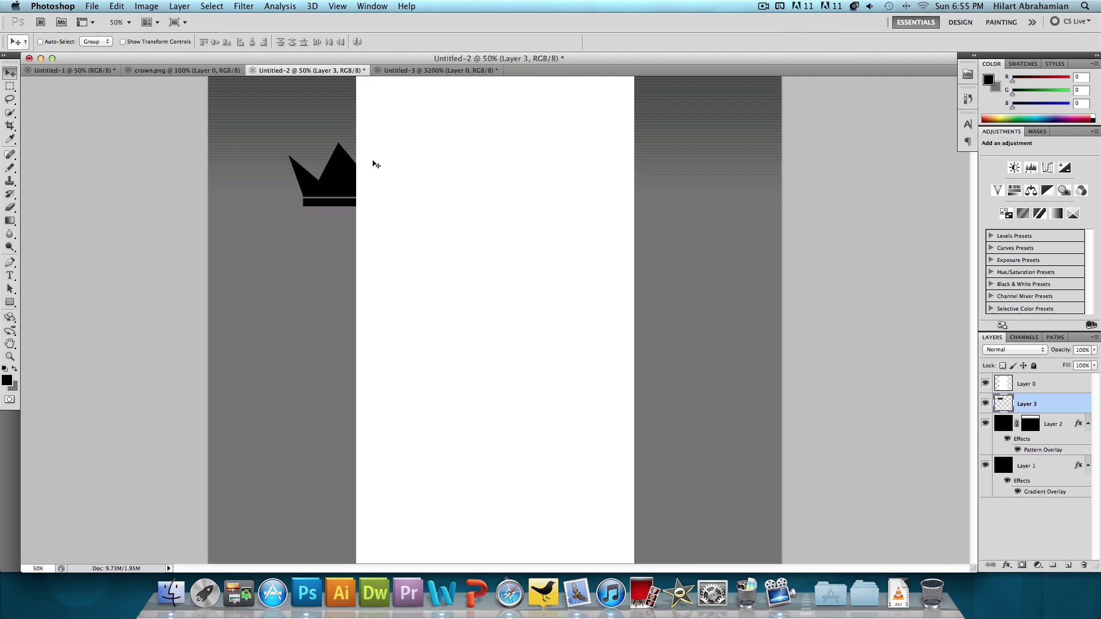
Step: Rotate the crown -15° and move it to the canvas's top-left
key(super+t)
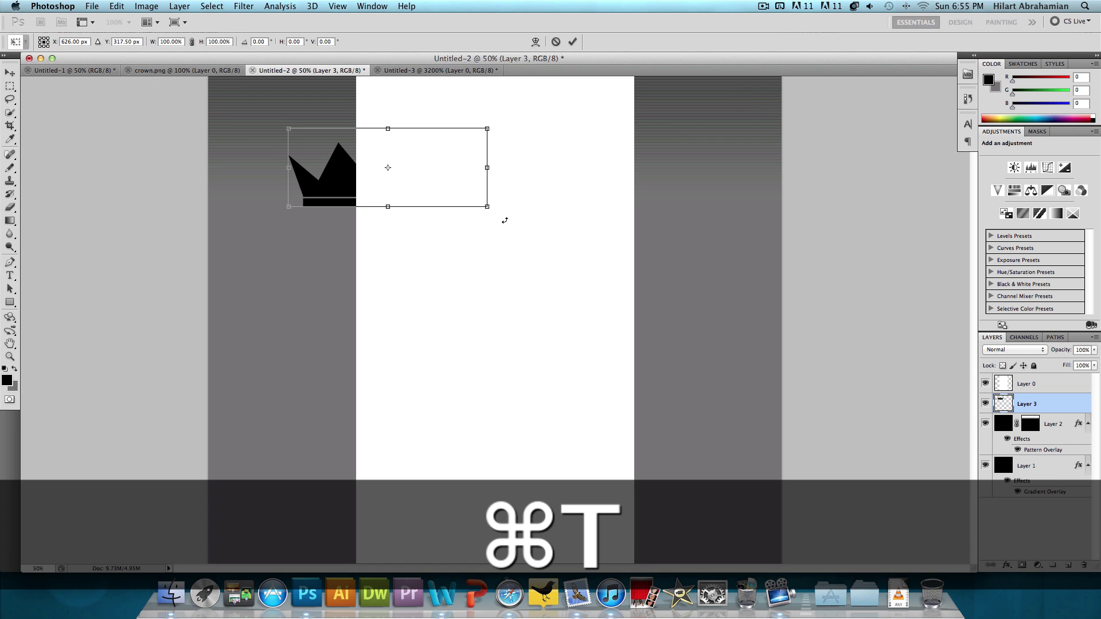
drag(508, 221, 521, 191)
key(shift)
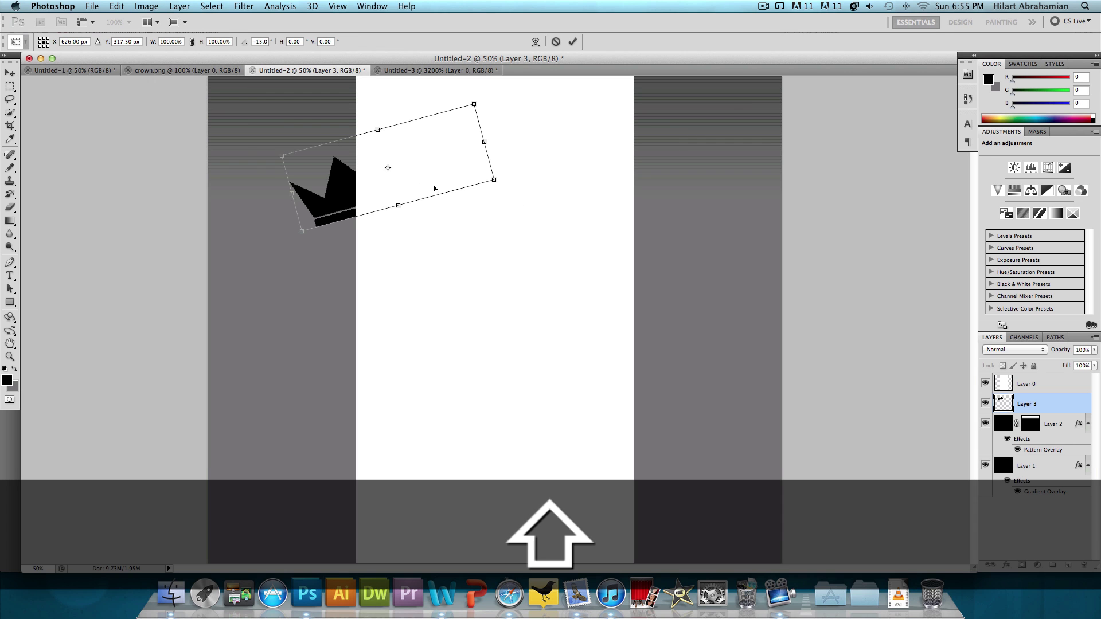
drag(426, 180, 399, 142)
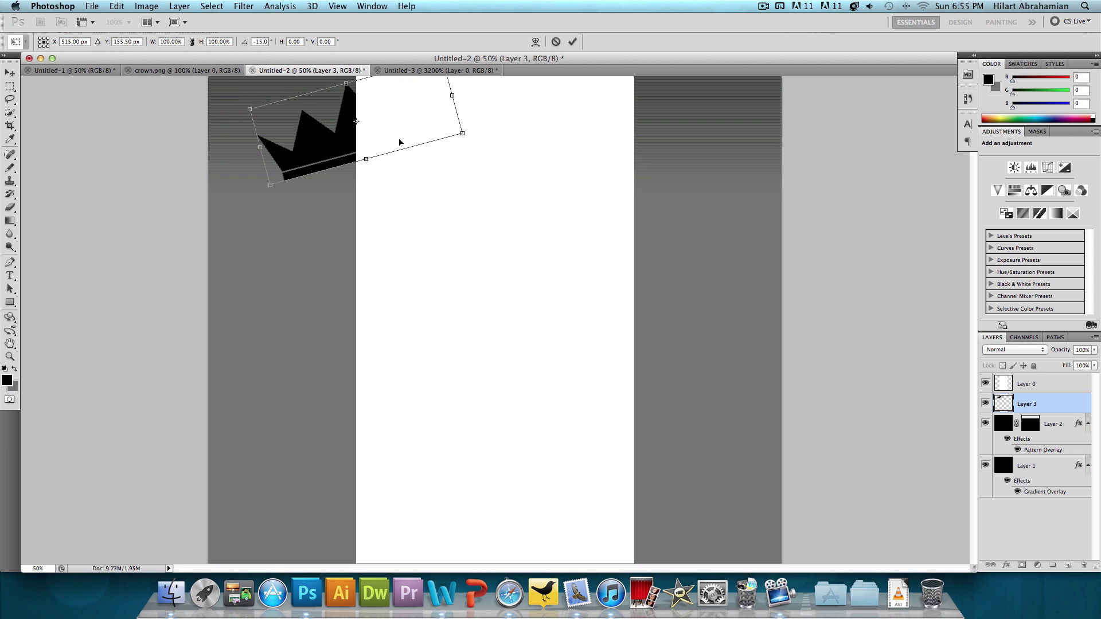
key(Return)
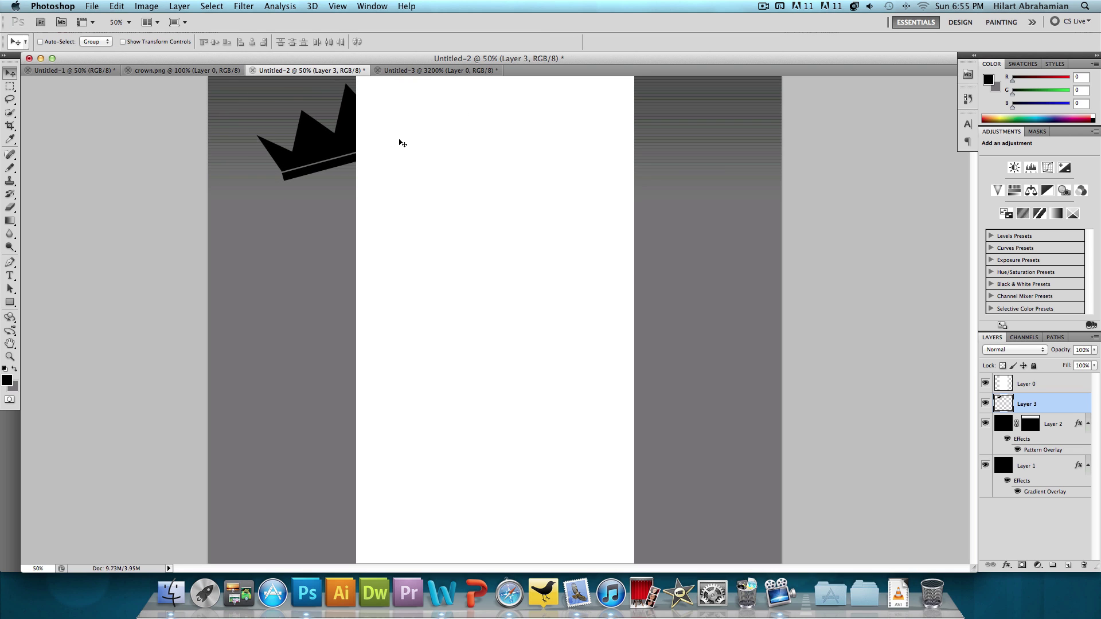
Step: Give the crown layer a white Color Overlay and delete the white Layer 0
double_click(1050, 407)
click(799, 322)
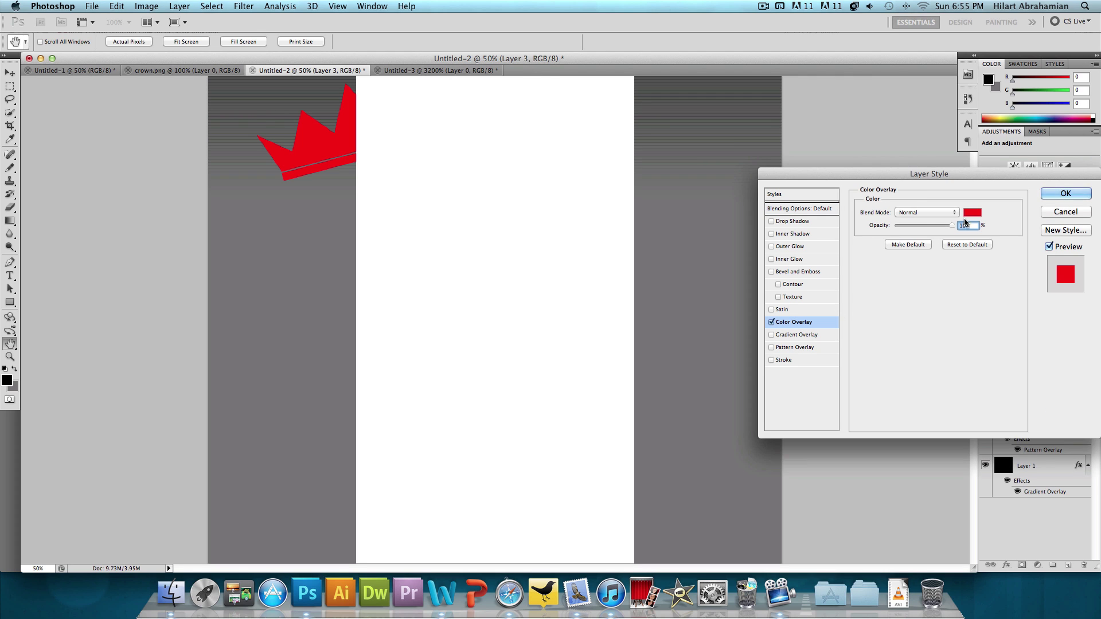
click(972, 212)
click(570, 135)
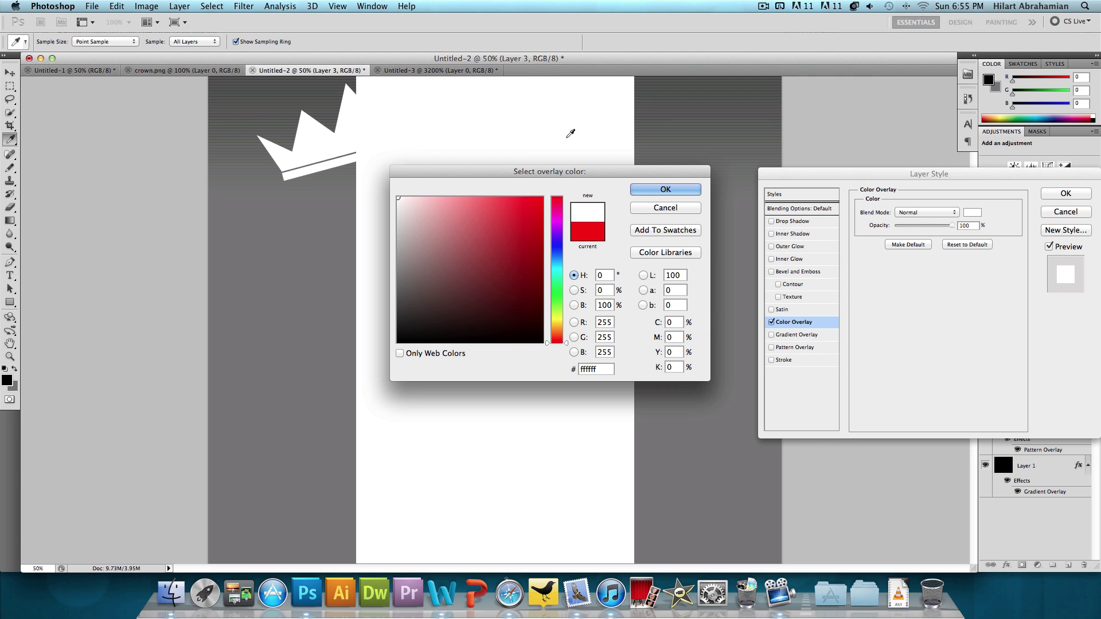
click(683, 193)
click(1064, 194)
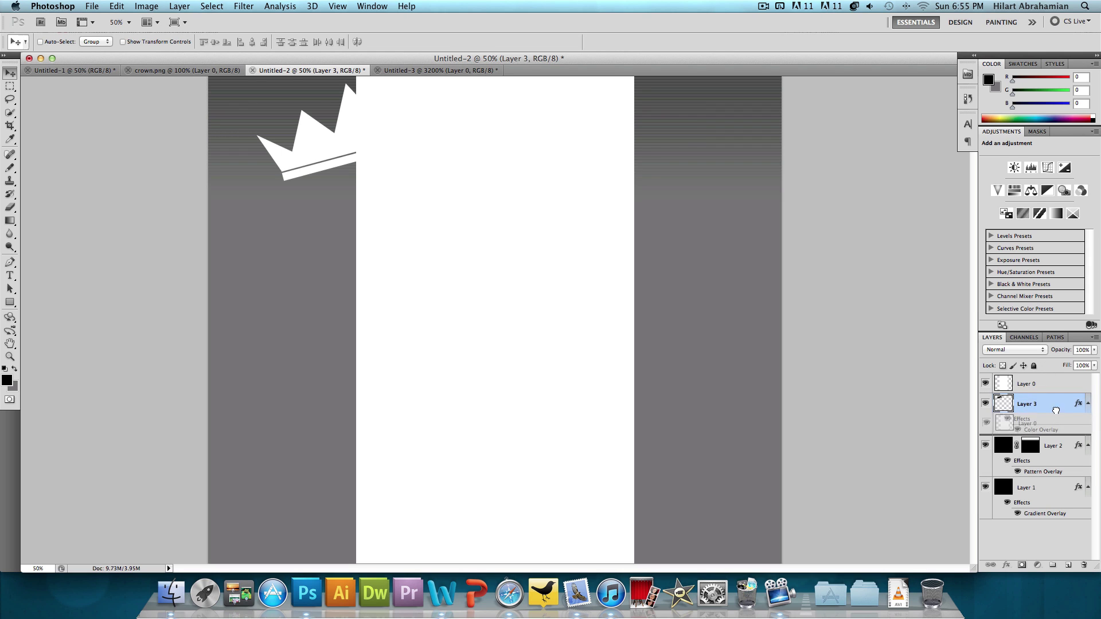
drag(1055, 381, 1081, 563)
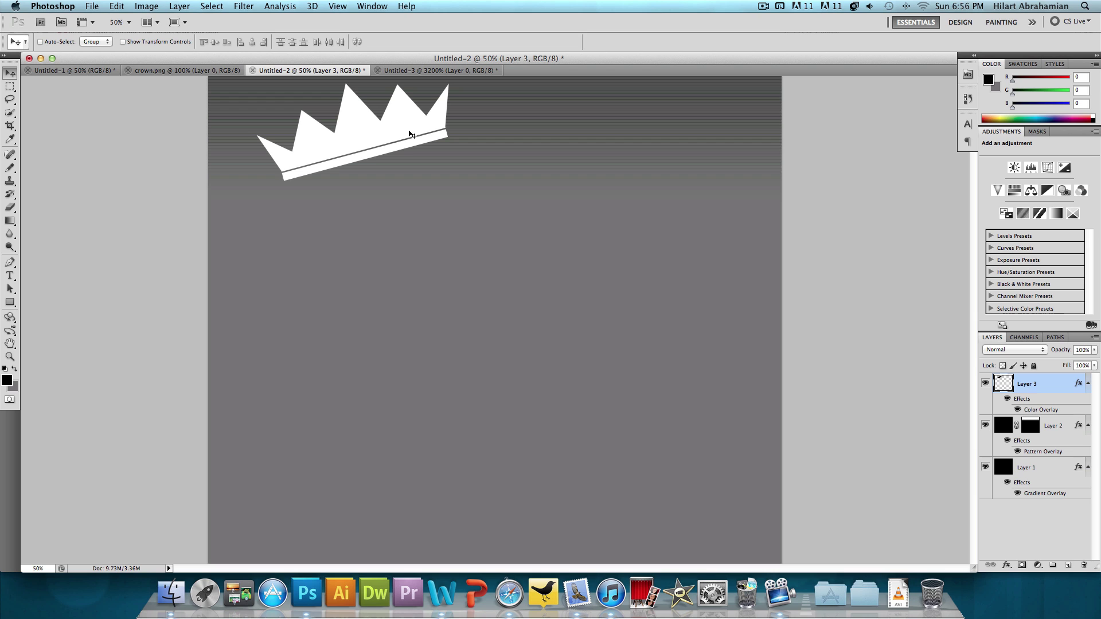
Step: Save a copy of the design to the Desktop as background.png, PNG format without interlacing
click(89, 5)
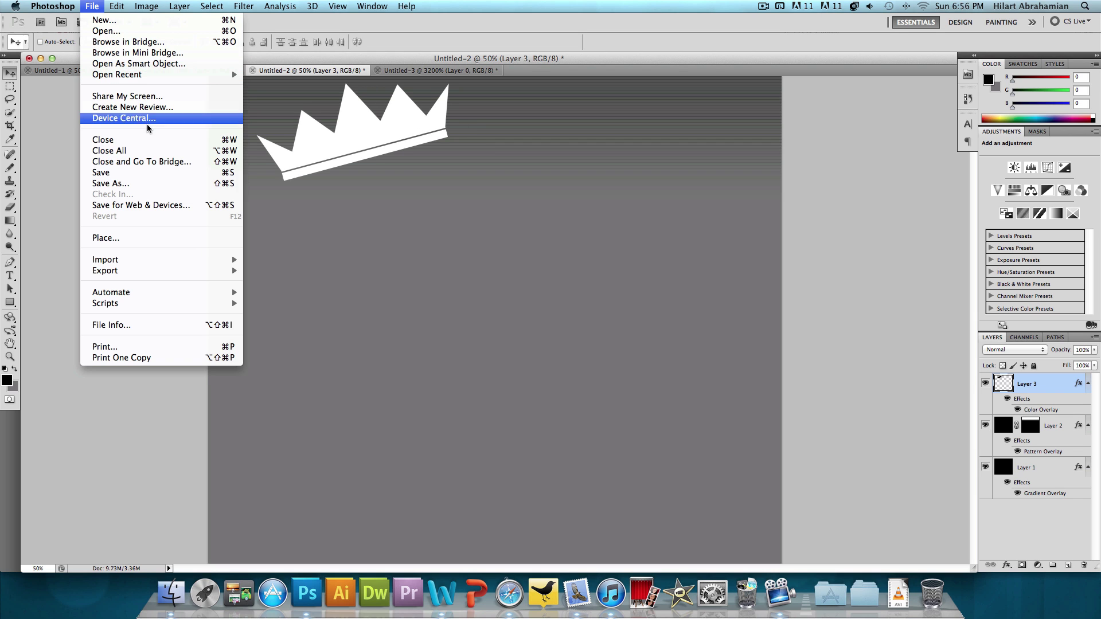
click(106, 179)
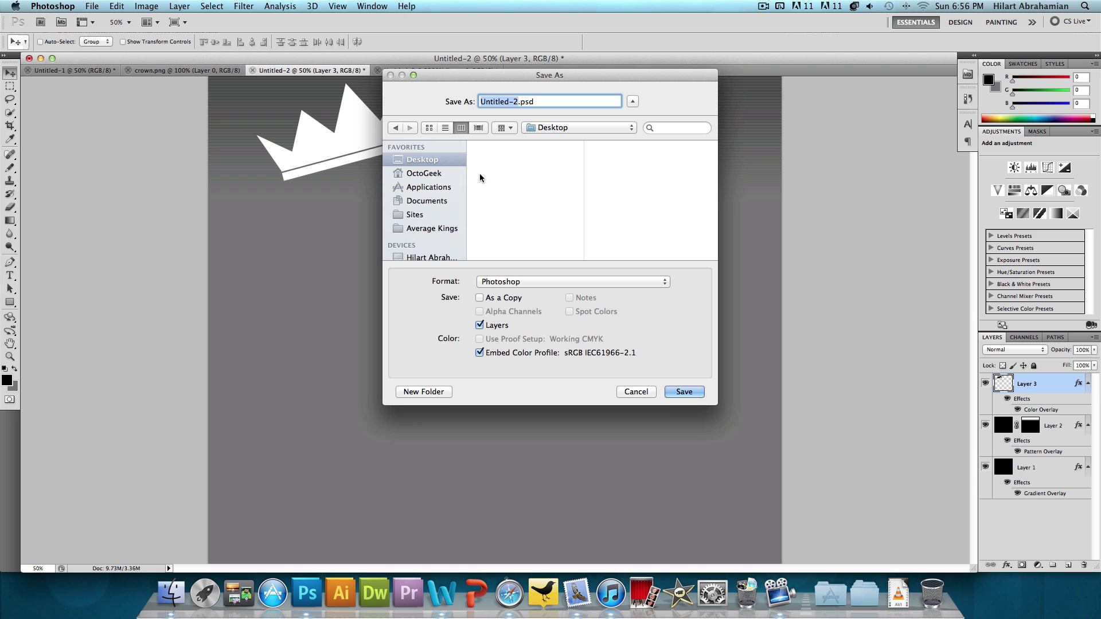
text(background)
click(509, 294)
click(505, 283)
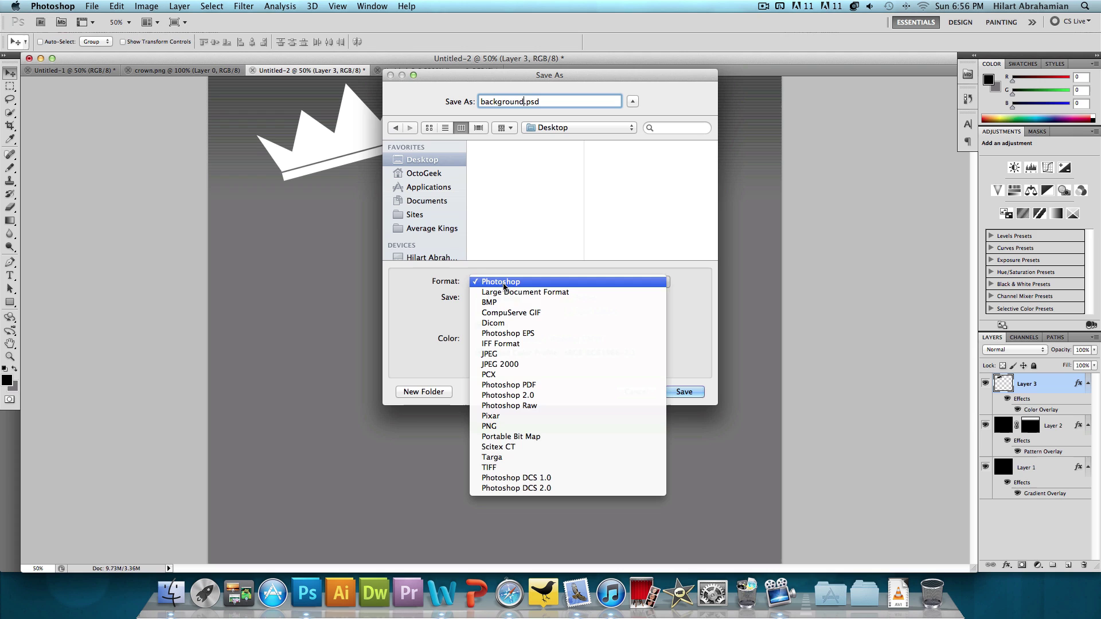
click(550, 426)
click(682, 396)
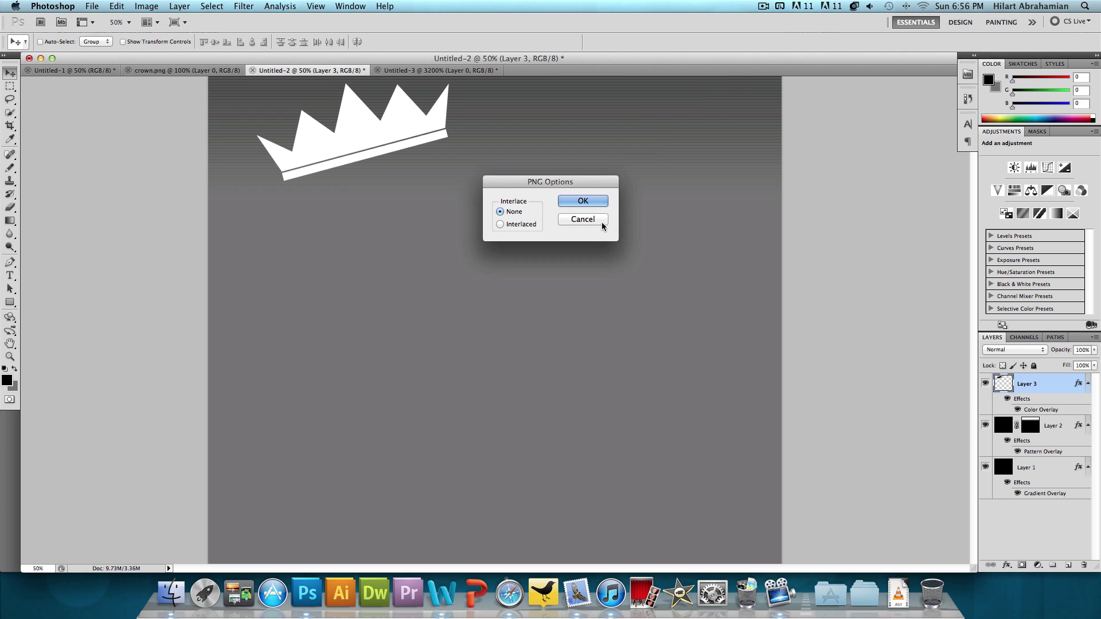
click(593, 200)
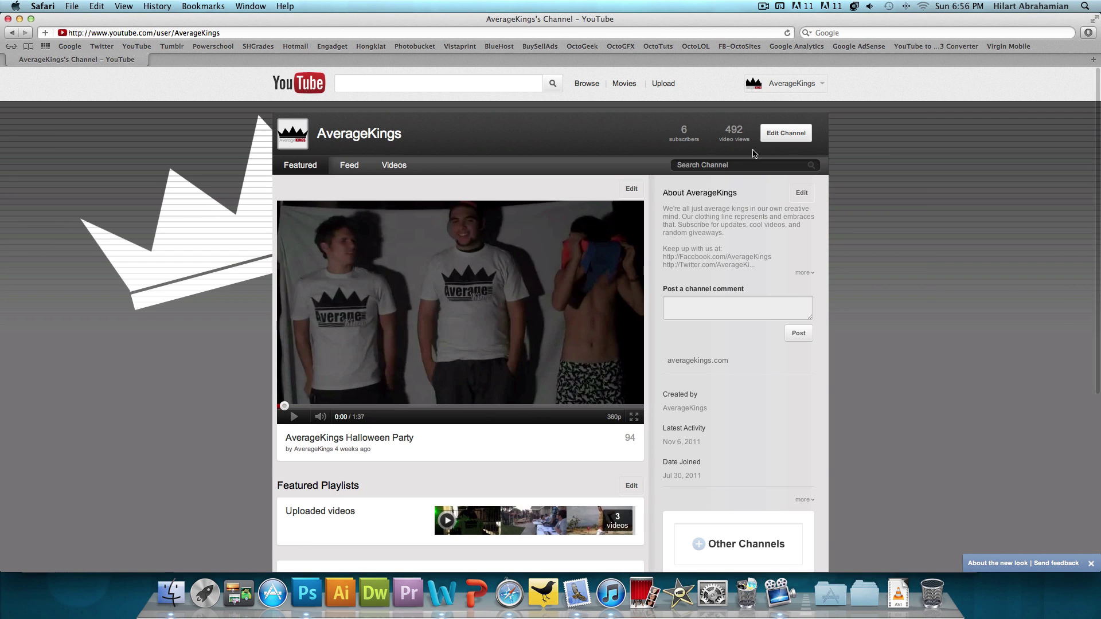
Step: In the channel editor, delete the old background and upload background.png from the Desktop
click(780, 134)
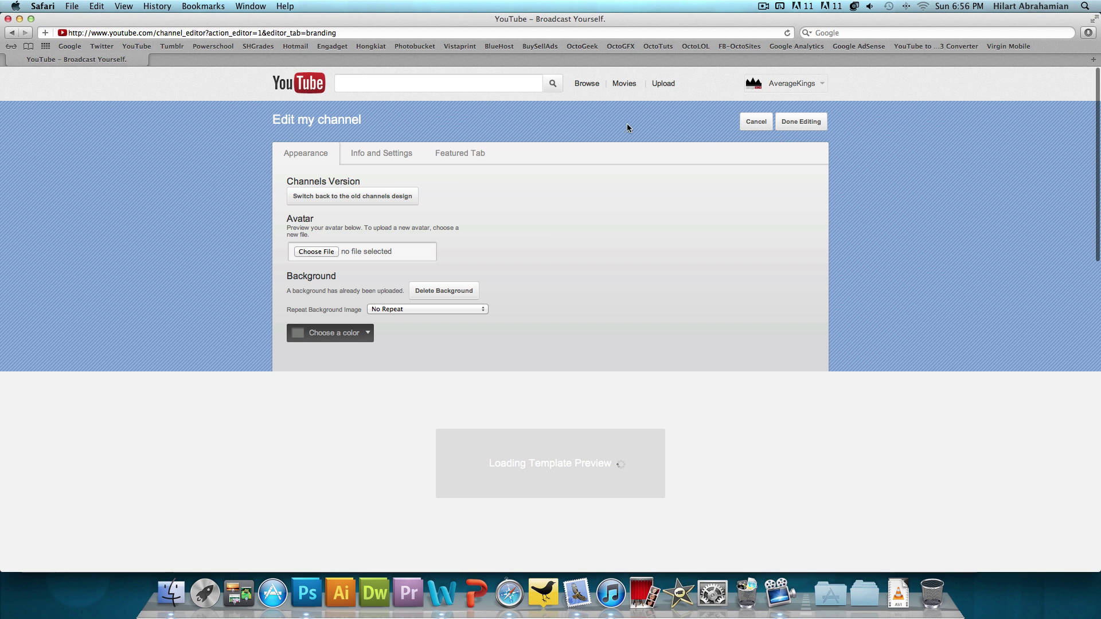
click(447, 295)
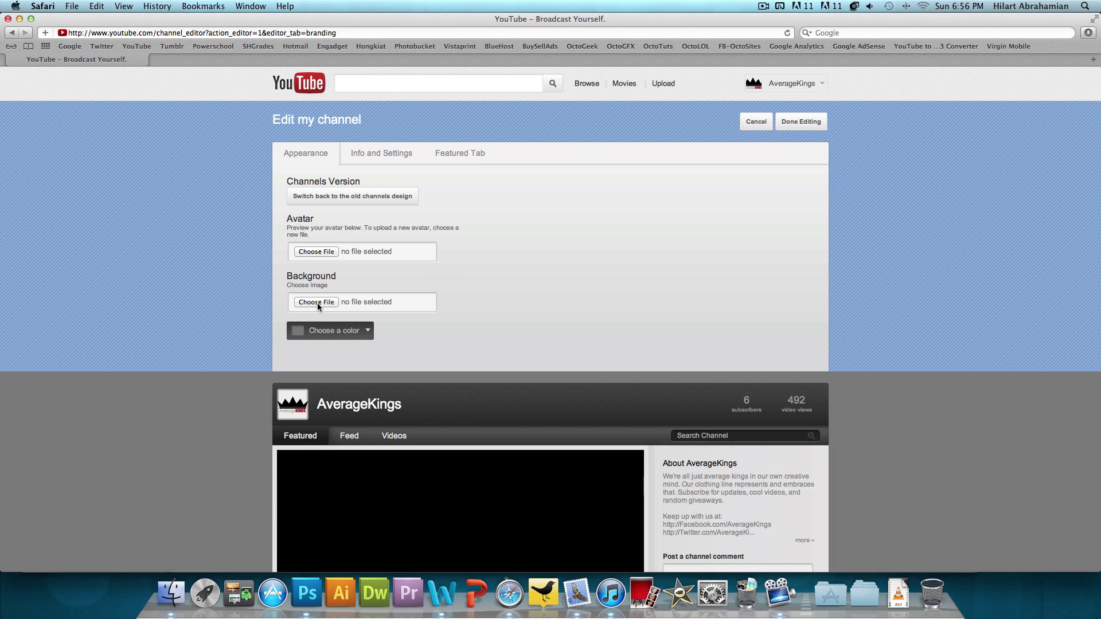
click(317, 303)
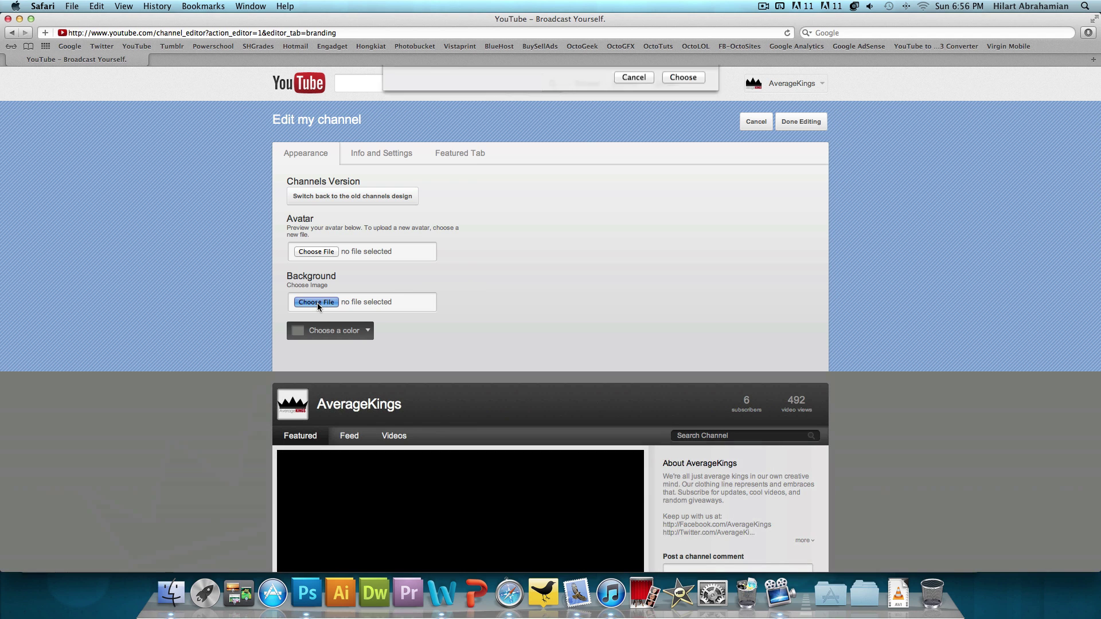
double_click(513, 119)
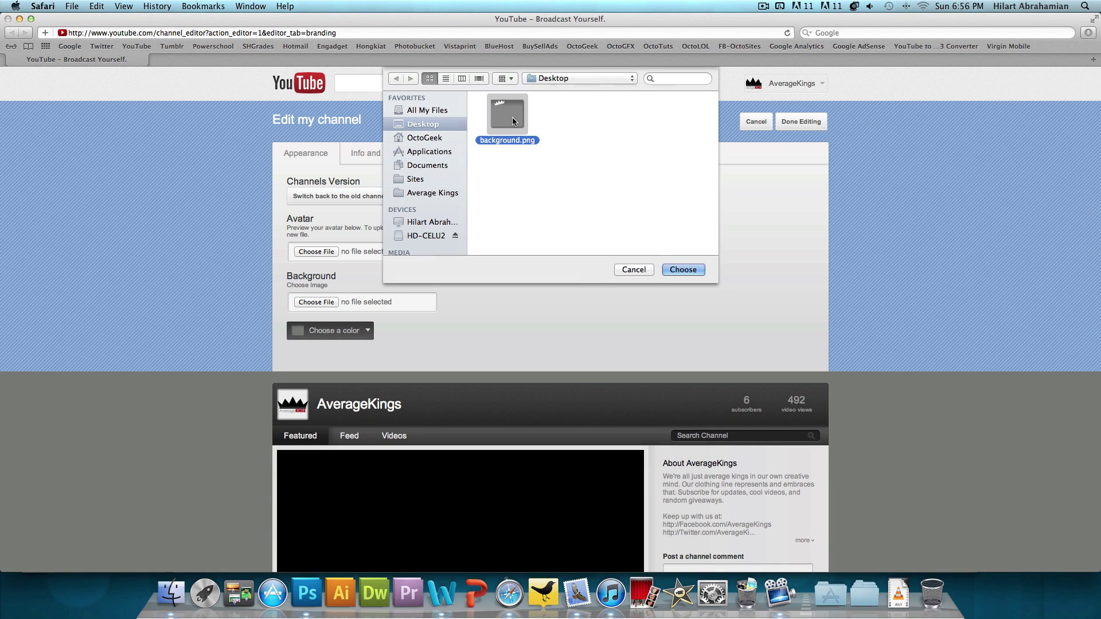
scroll(676, 295, down, 5)
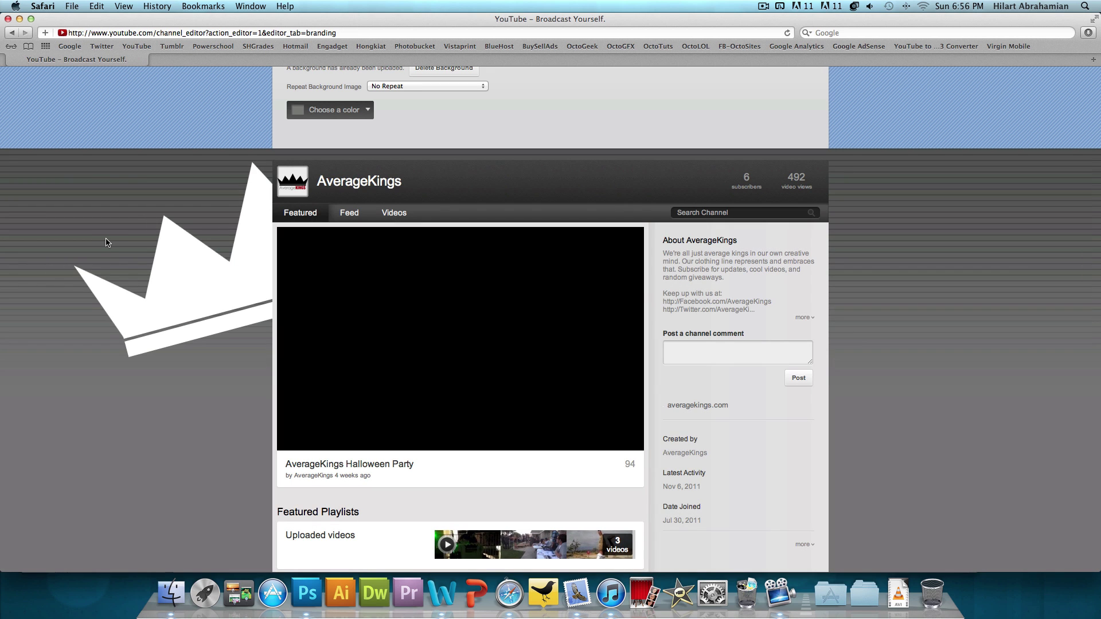
scroll(105, 242, down, 10)
scroll(106, 242, up, 9)
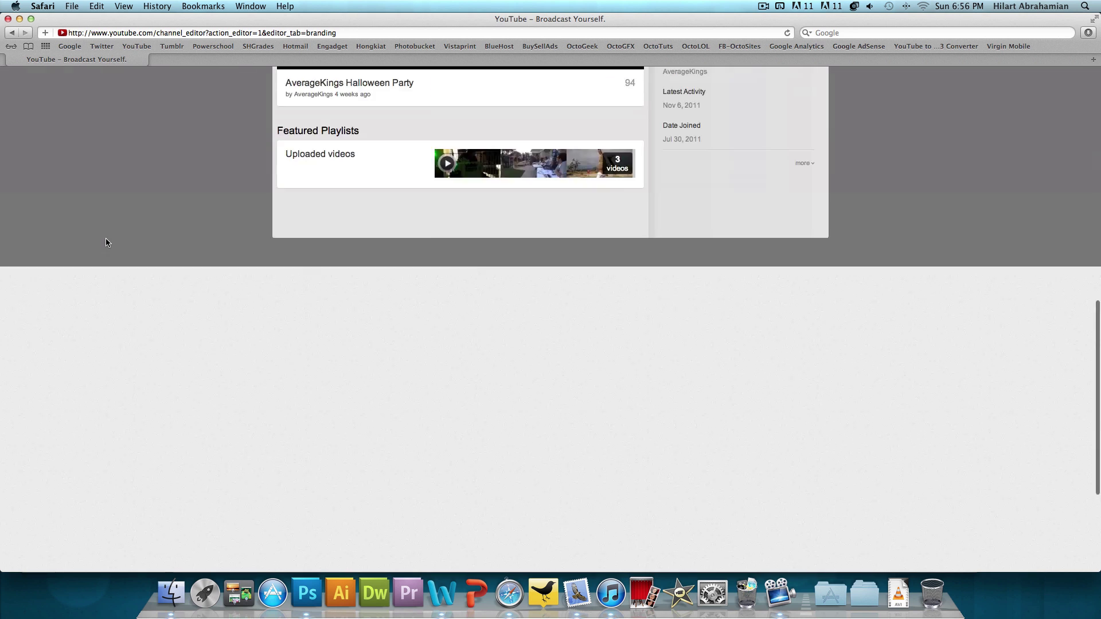
Step: Minimize Safari and the Photoshop document, then hide Photoshop to reveal the desktop
scroll(105, 239, up, 4)
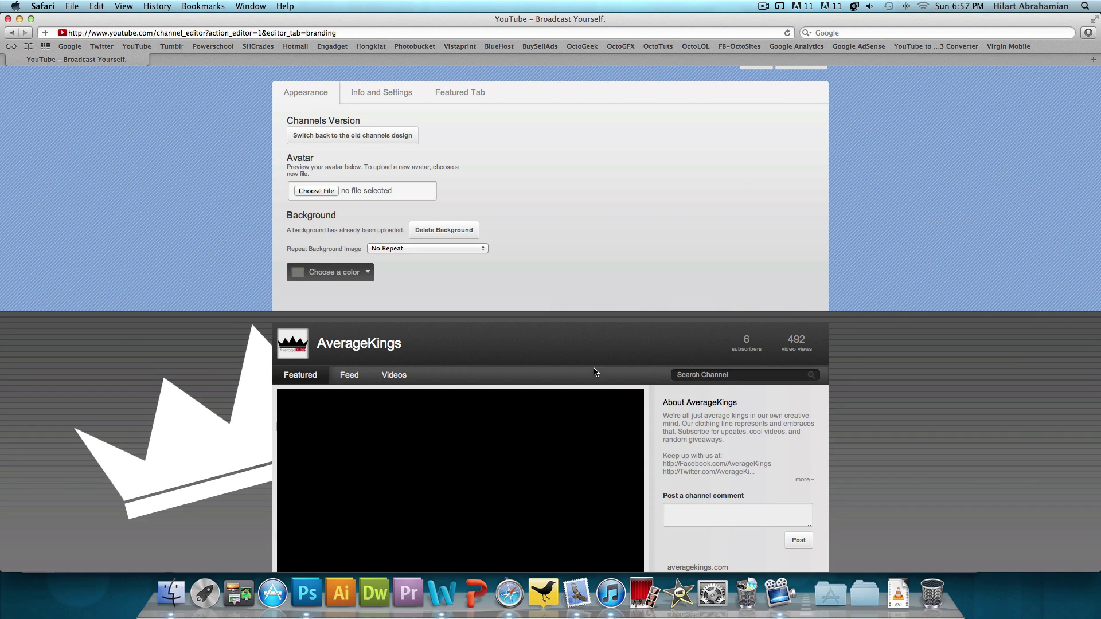
scroll(593, 371, down, 1)
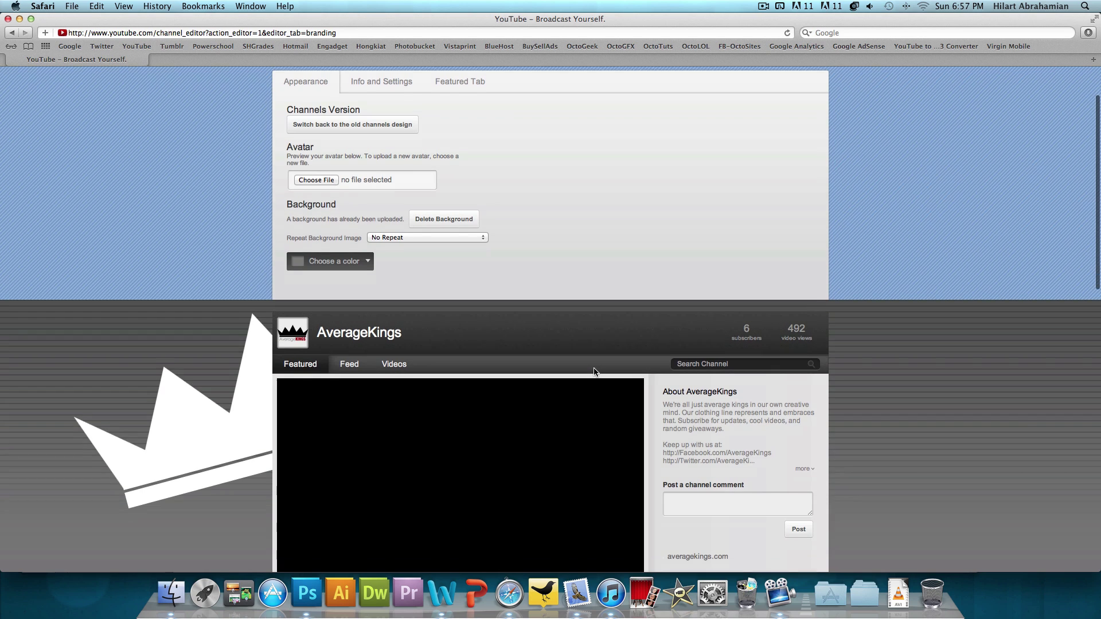
click(19, 21)
click(35, 59)
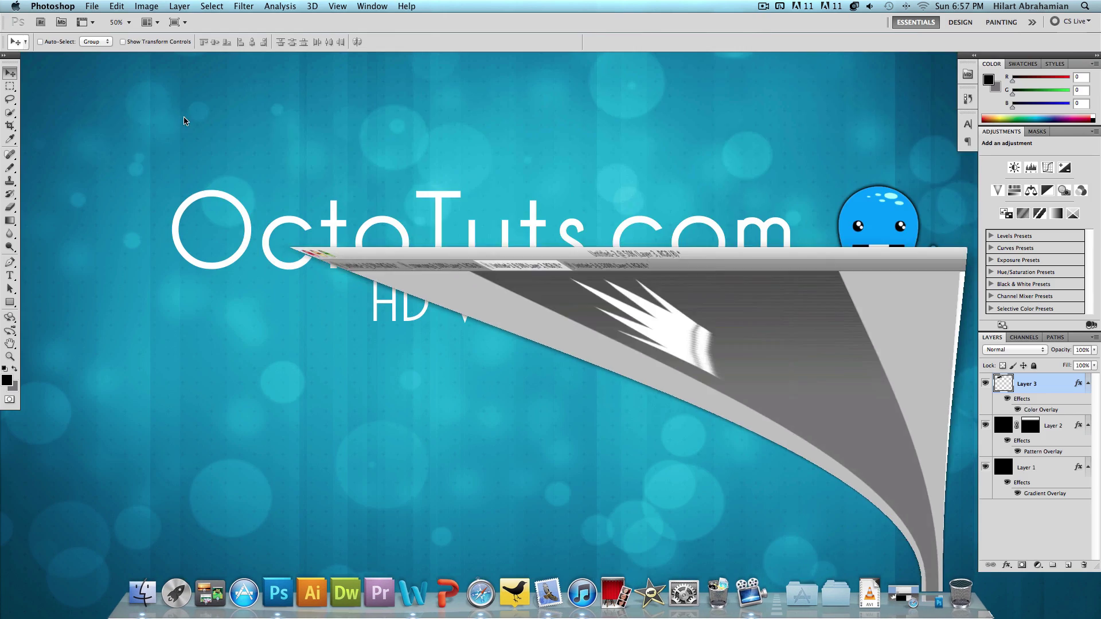
key(super+h)
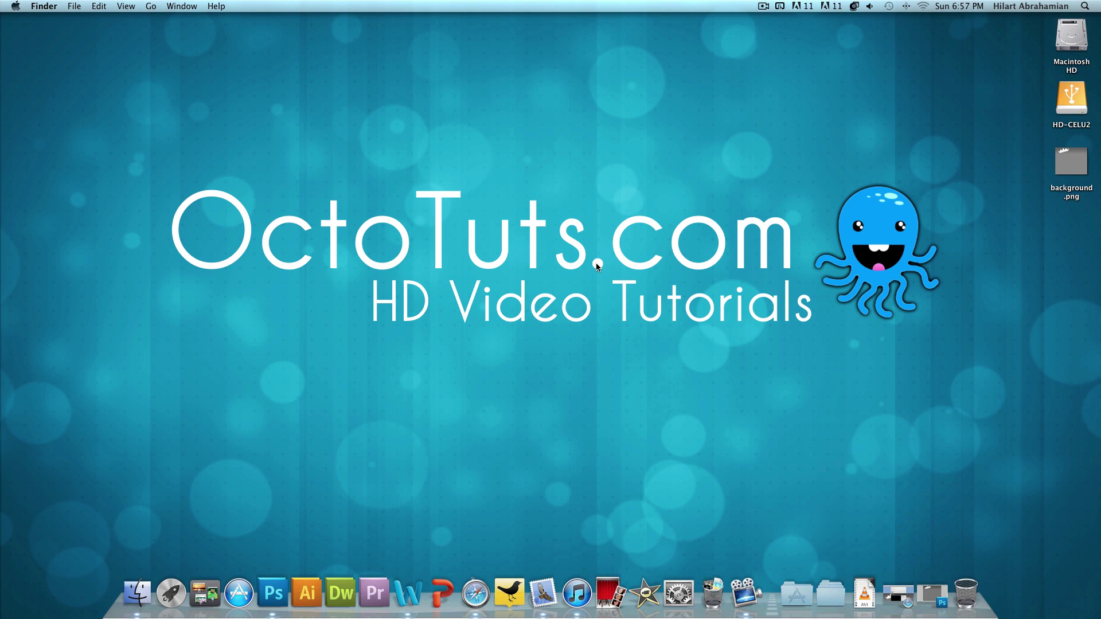